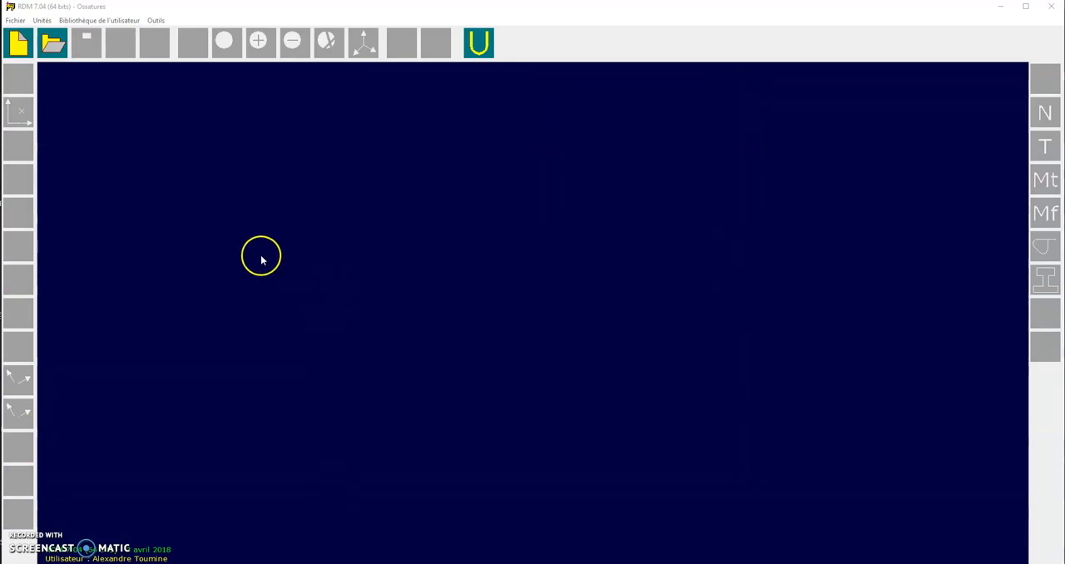
Create a new spatial (SPATIALE) frame structure and move the node-entry dialog aside
click(21, 43)
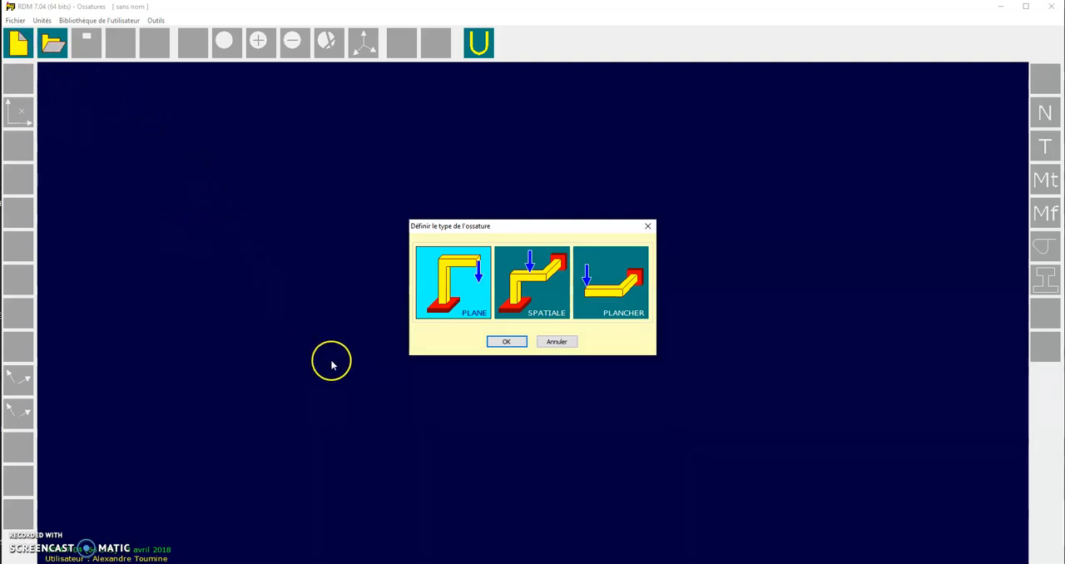
click(532, 286)
click(506, 342)
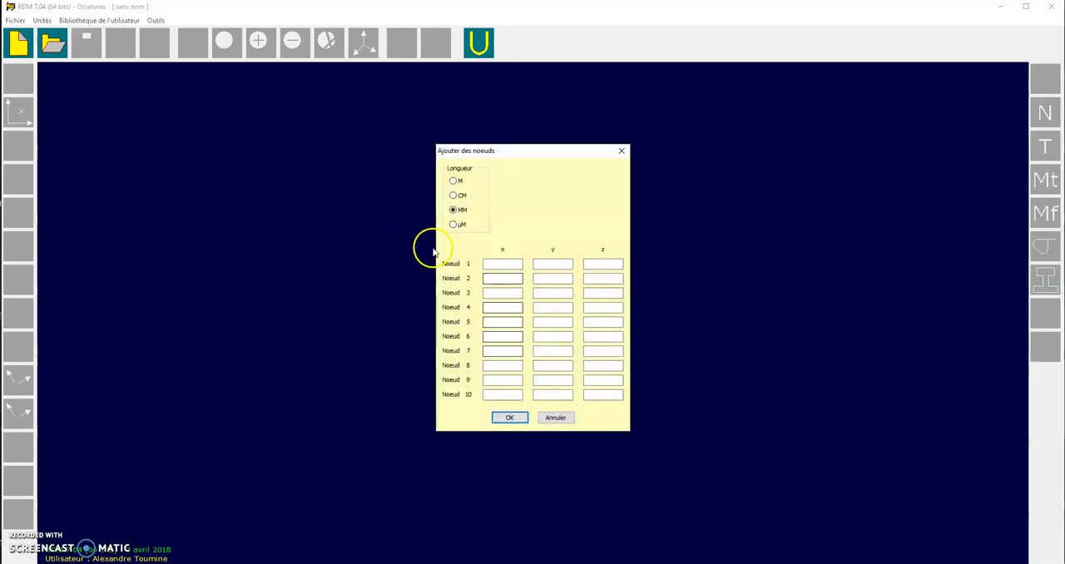
drag(502, 152, 353, 147)
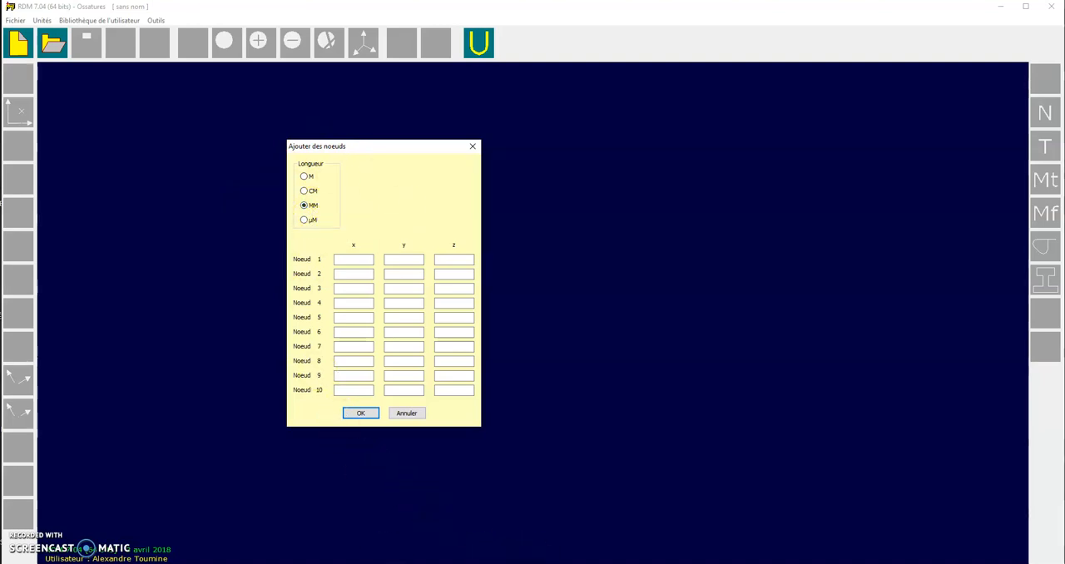
Switch to the wheel axle workbook in Excel and examine the load data, the Plot 1 chart and the RDM 7 model sheet
mouse_move(350, 559)
click(312, 542)
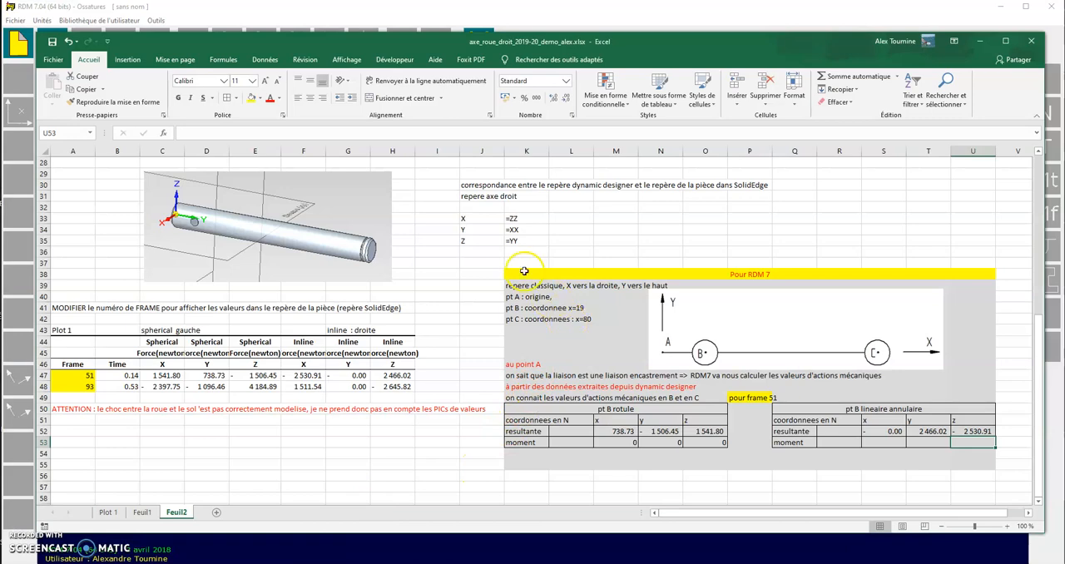
scroll(520, 269, up, 7)
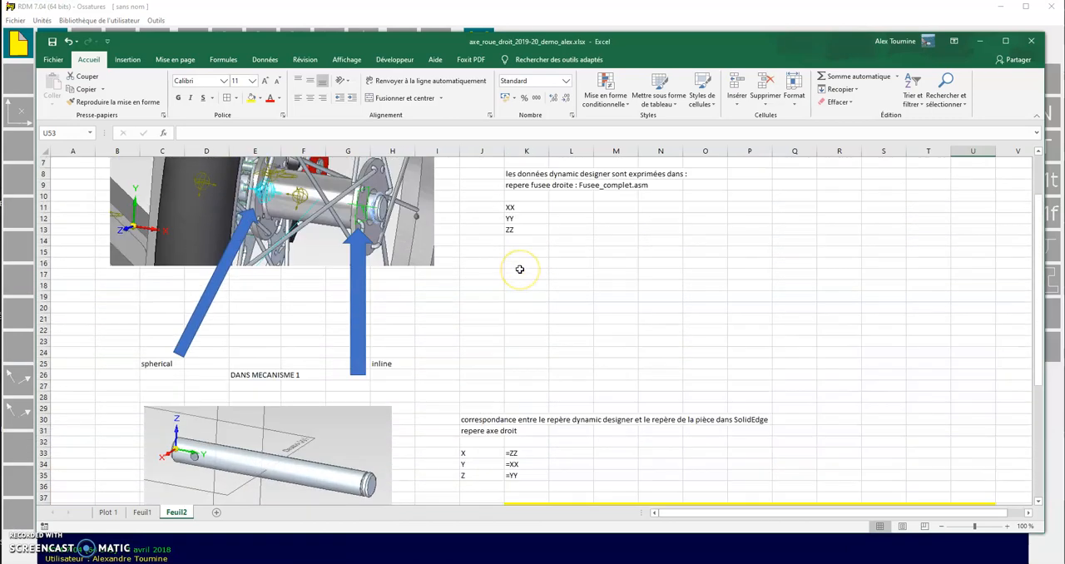
scroll(520, 269, down, 4)
scroll(519, 269, down, 3)
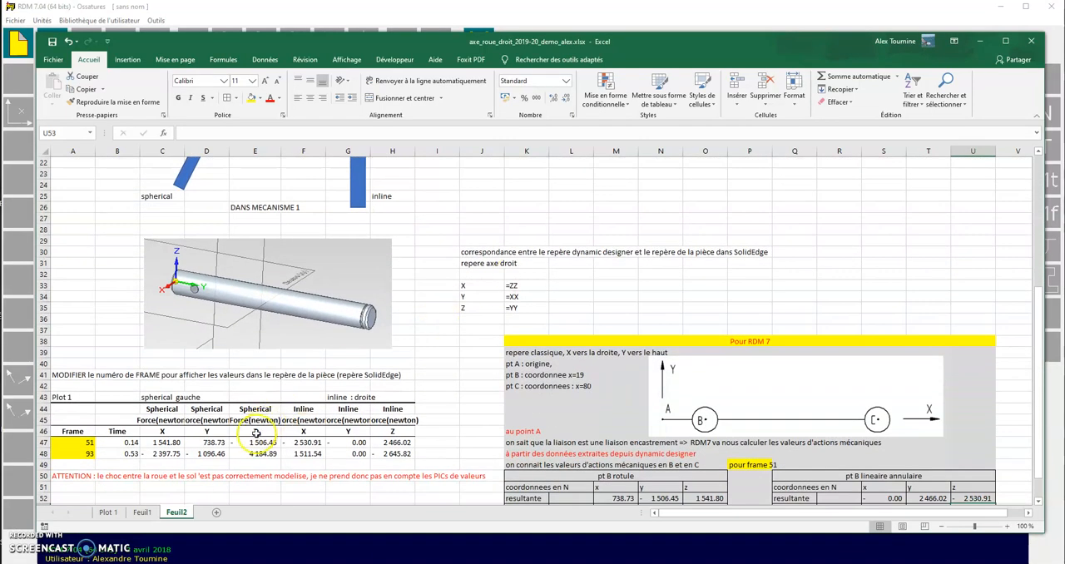
click(143, 511)
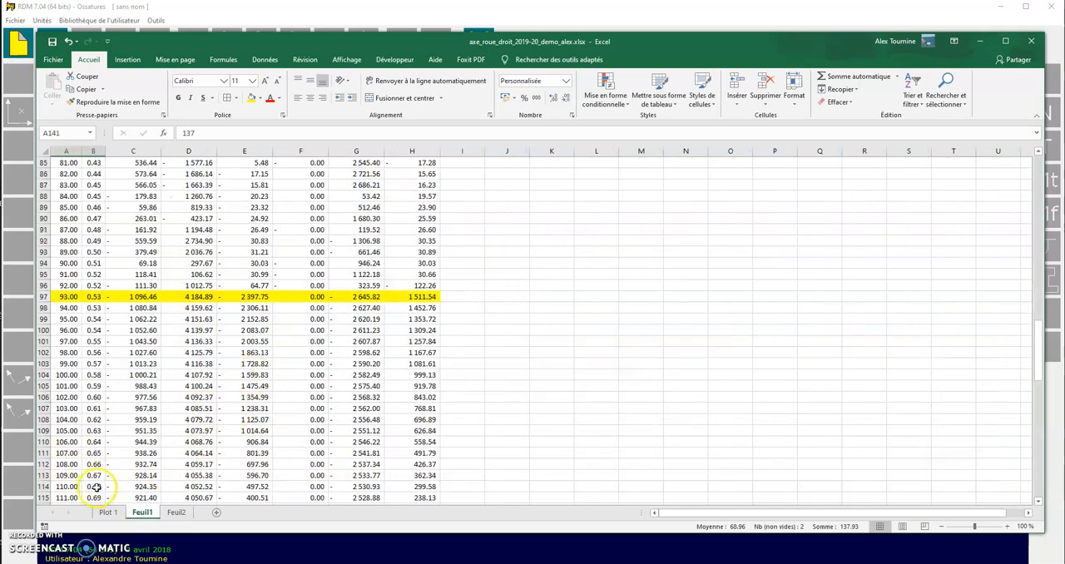
click(107, 512)
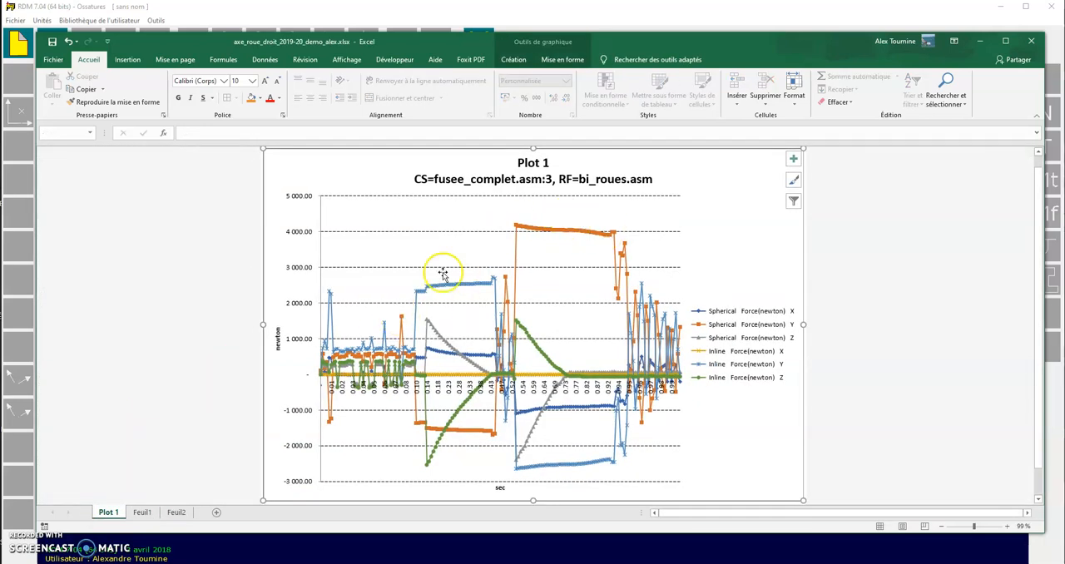
click(176, 513)
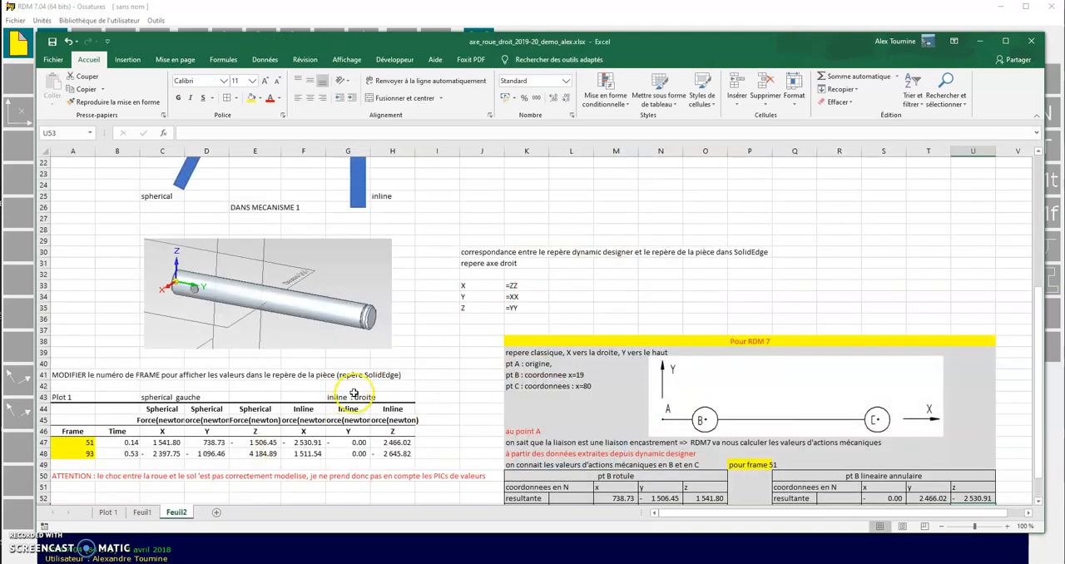
scroll(388, 356, down, 1)
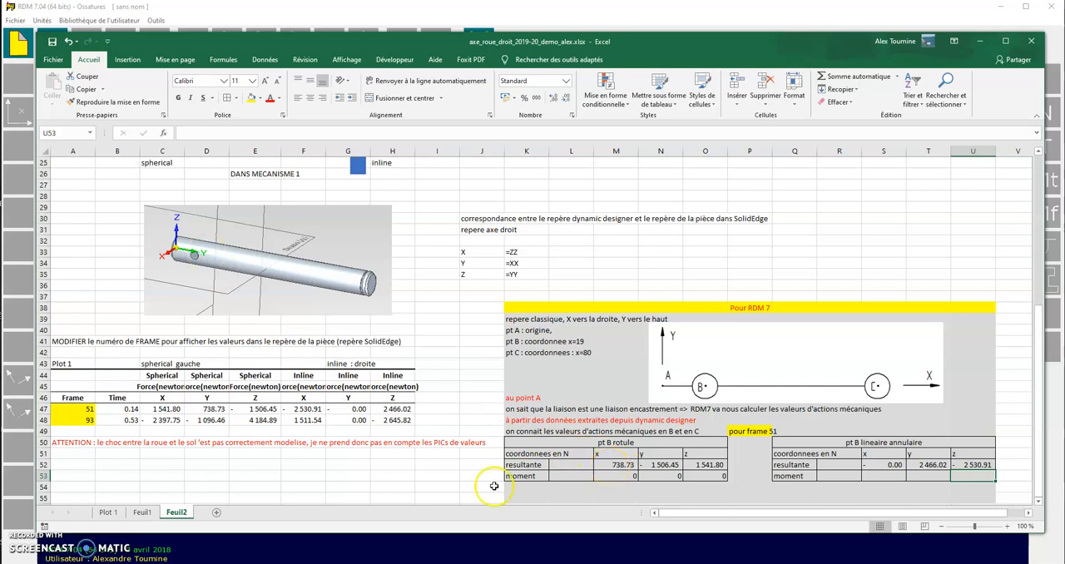
Compare the resultant x, y and z cells at point B with the frame 51 spherical force cells they reference
click(210, 411)
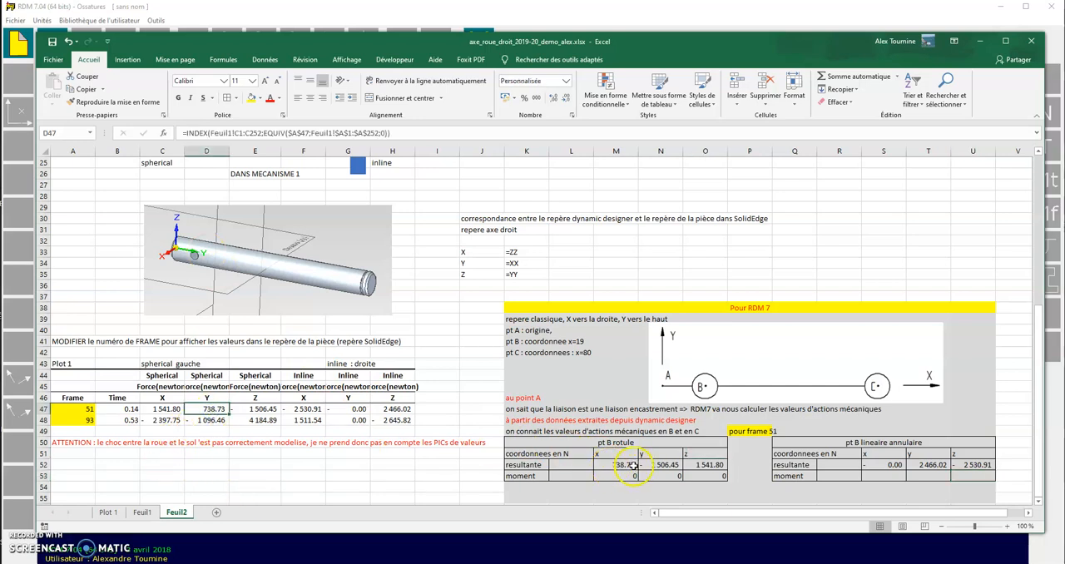
click(630, 466)
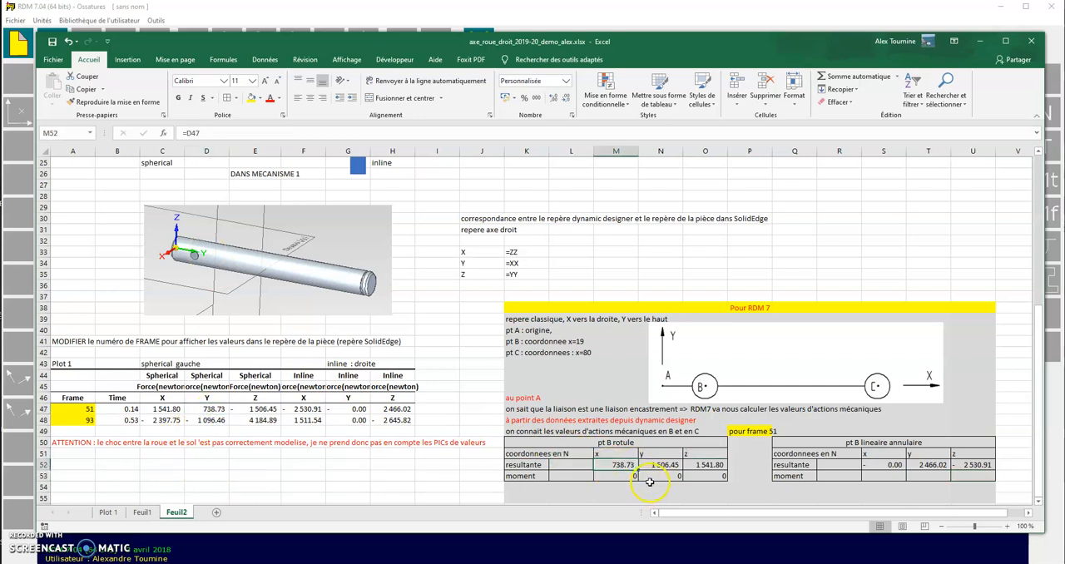
click(658, 467)
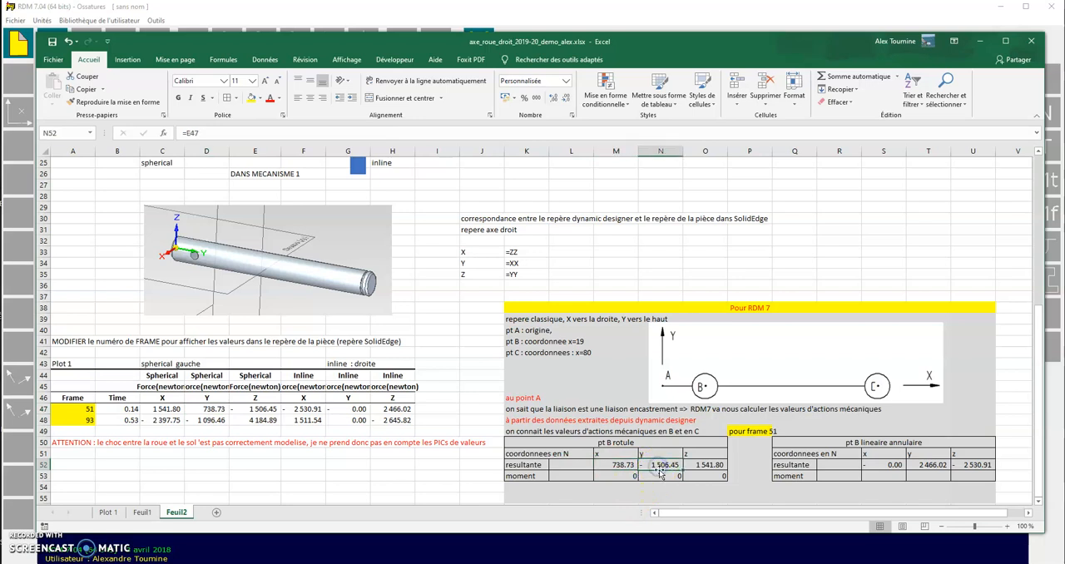
click(261, 409)
click(613, 465)
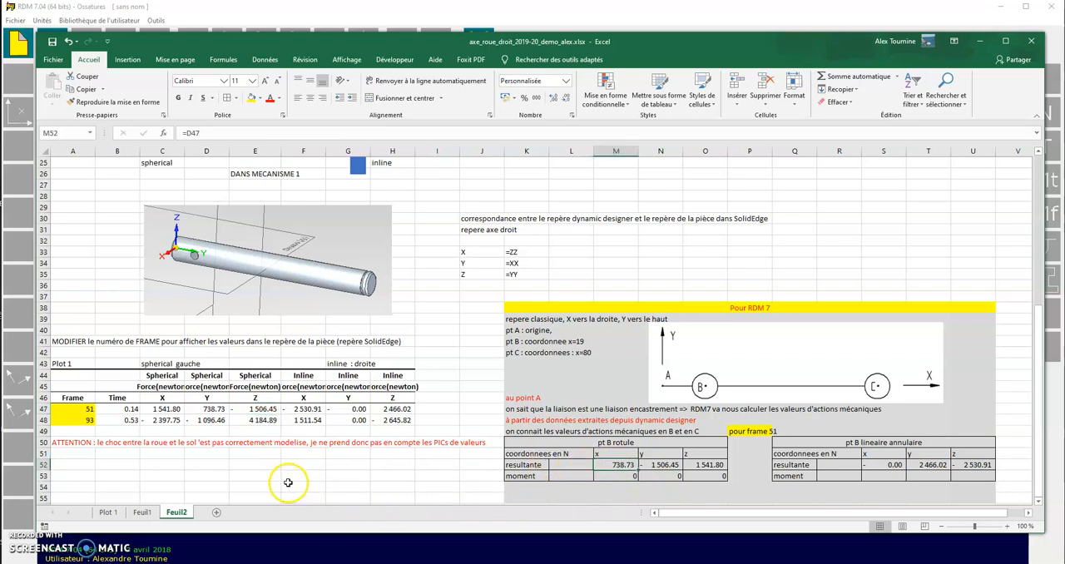
click(691, 467)
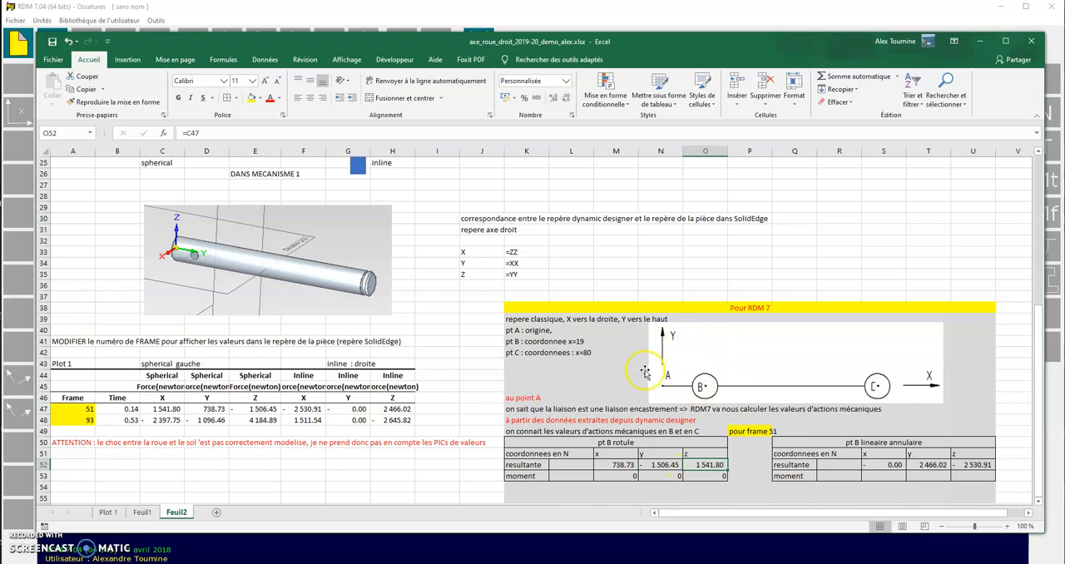
click(176, 410)
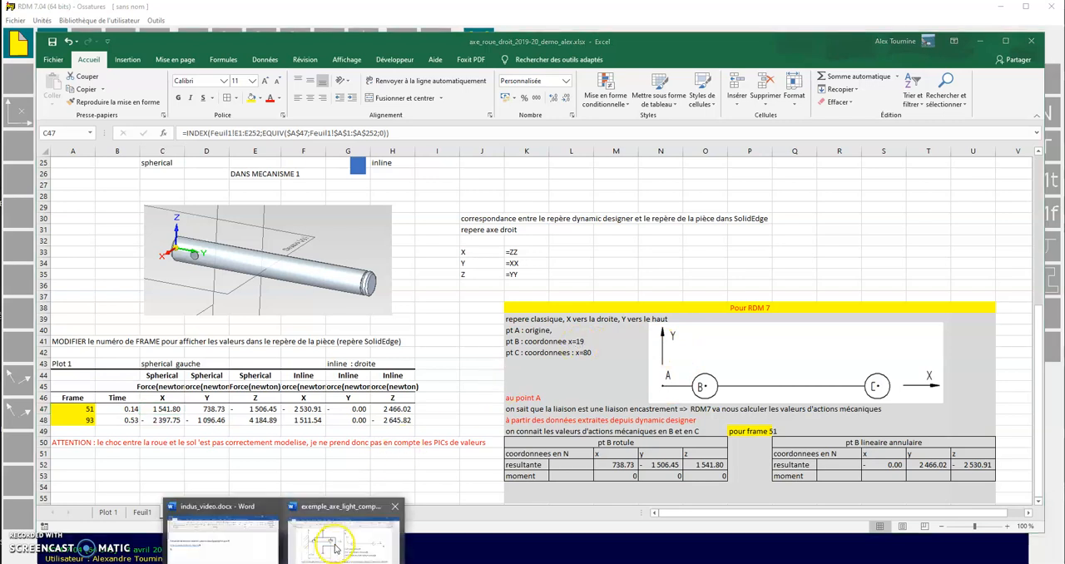
Examine the axle modelling drawing with points A, B and C in the Word document exemple_axe_light_complet_indus.docx, then return to the Excel workbook
click(336, 547)
scroll(687, 262, up, 10)
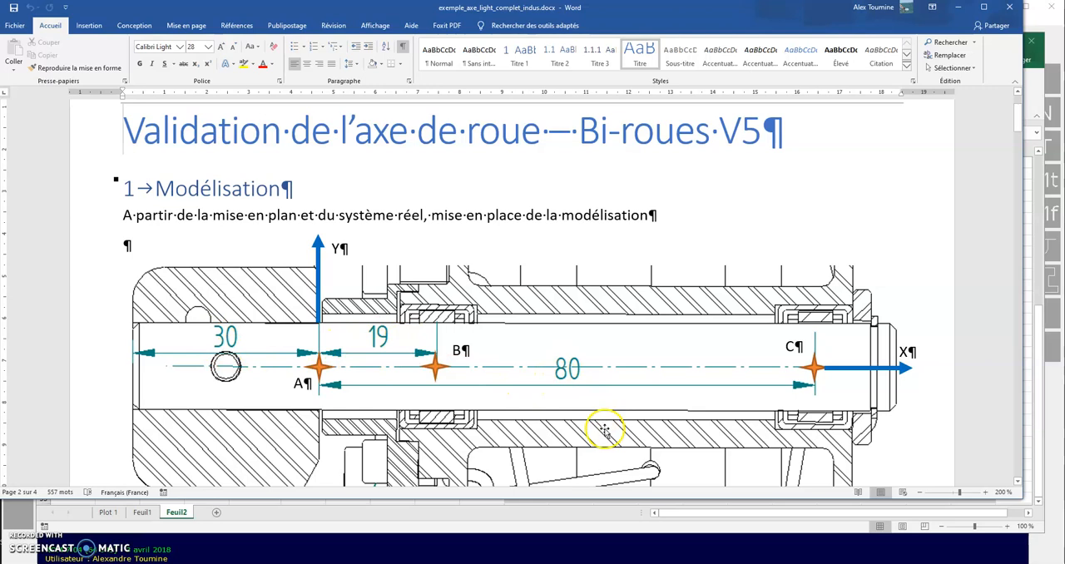
click(255, 562)
click(331, 542)
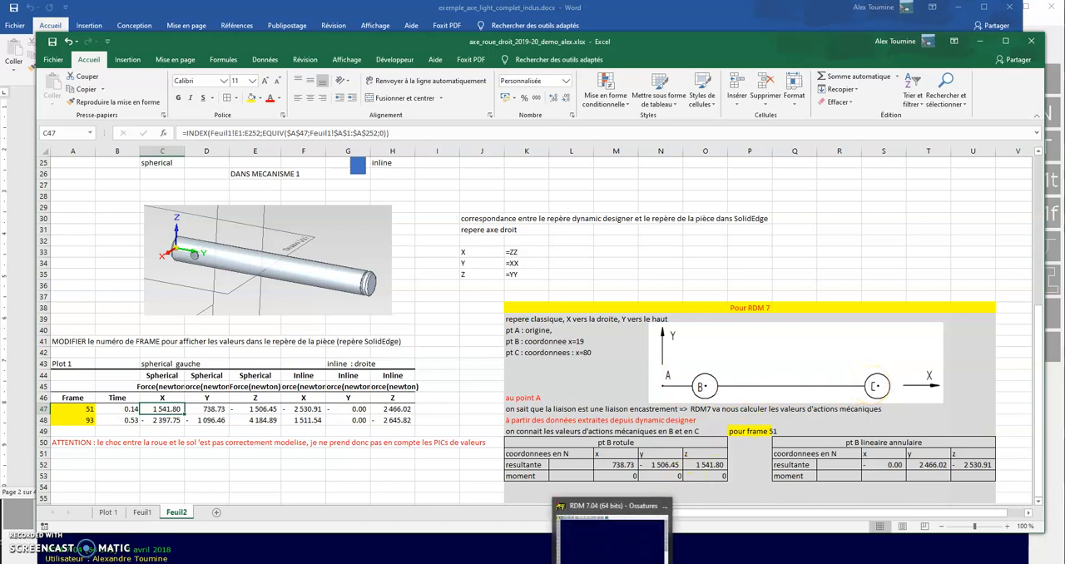
Switch back to RDM 7 and enter node 1 at 0, 0, 0 and node 2 at 19, 0, 0 mm
click(614, 524)
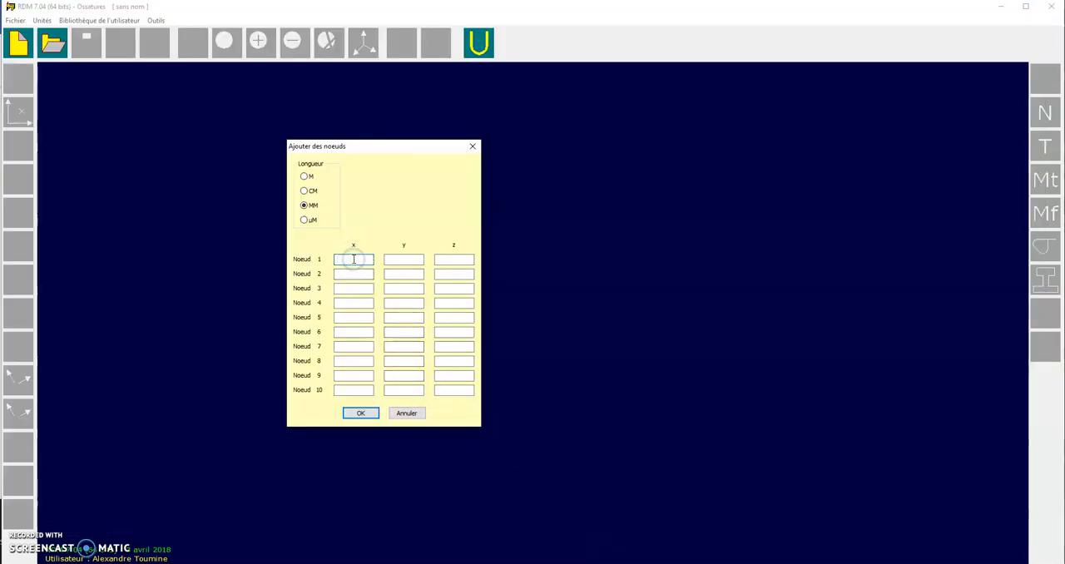
text(0)
key(Tab)
text(0)
key(Tab)
text(0)
click(358, 274)
text(19)
click(404, 274)
text(0)
click(439, 273)
text(0)
Enter node 3 at 80, 0, 0 mm and validate the list of nodes
click(357, 288)
text(80)
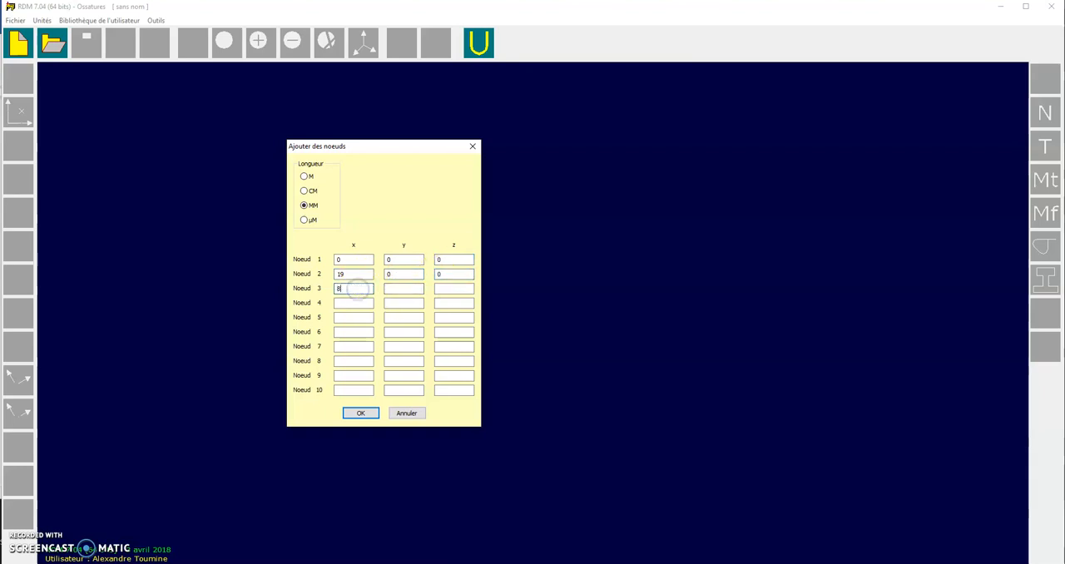
click(394, 289)
text(0)
click(441, 289)
text(0)
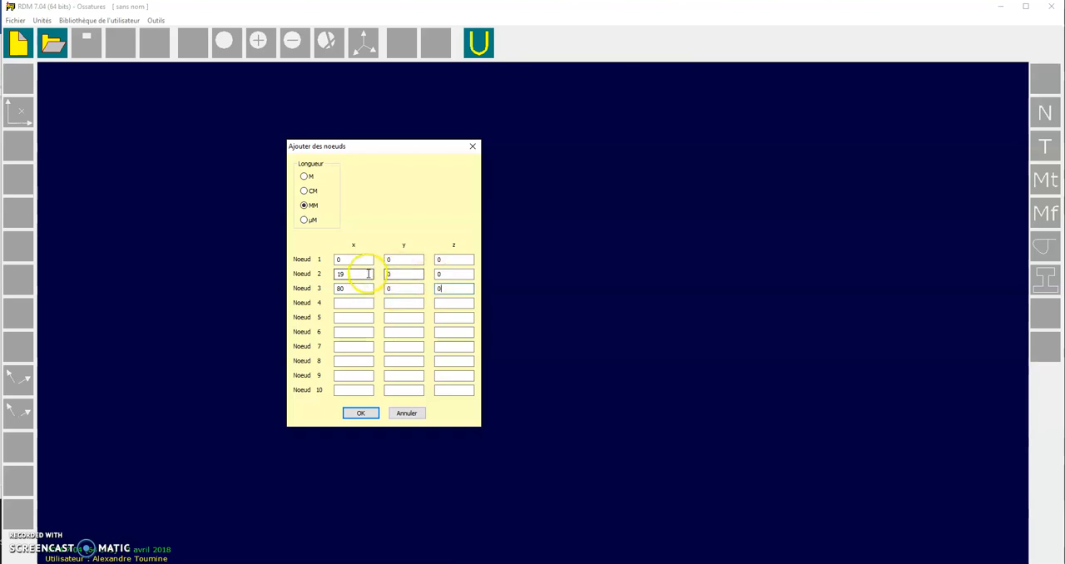
click(356, 289)
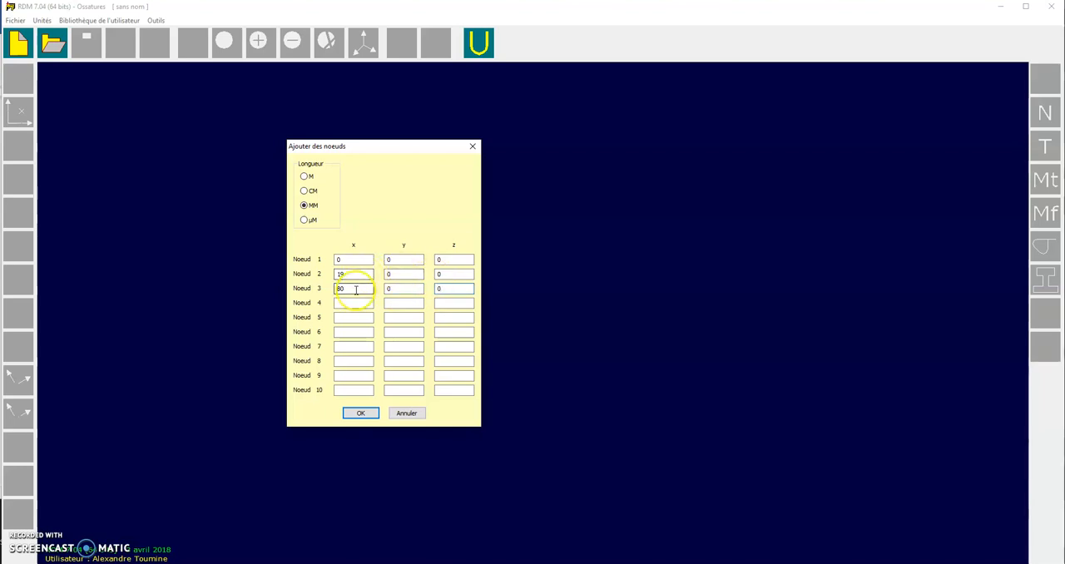
click(353, 274)
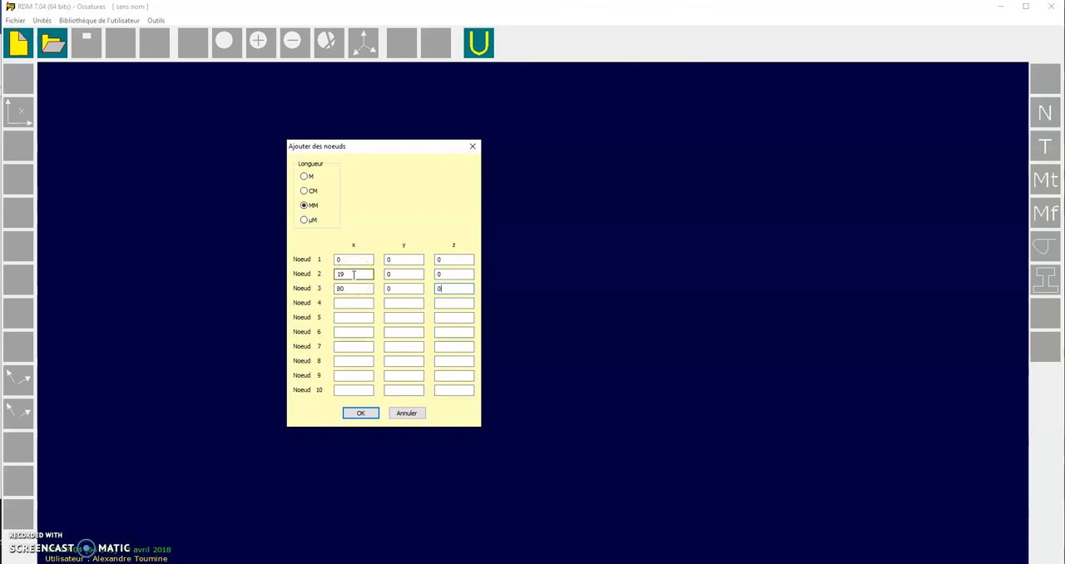
click(352, 289)
click(351, 278)
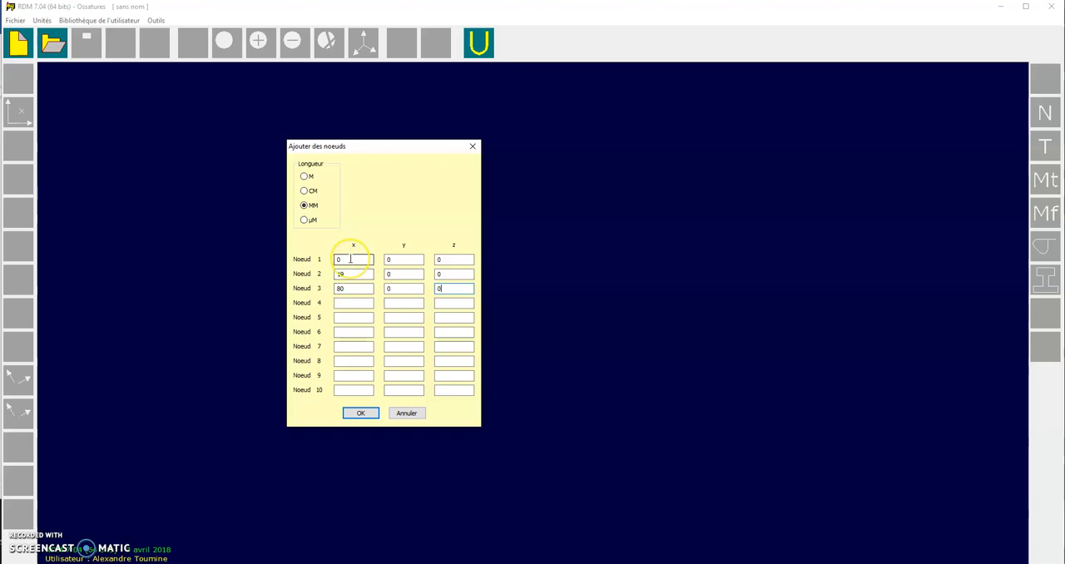
click(362, 415)
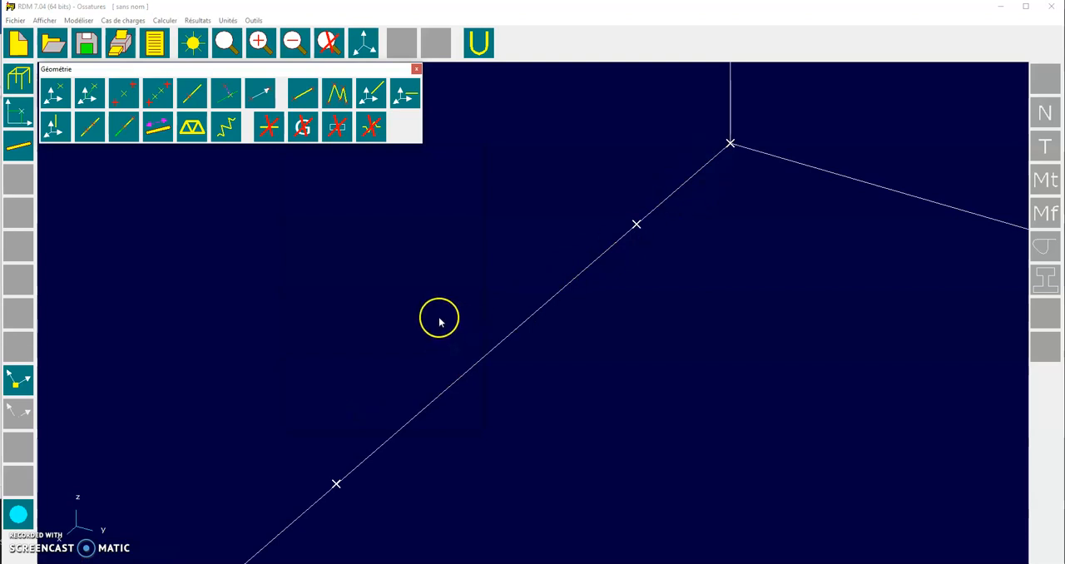
Create beams through the series of three nodes, from the origin to the 80 mm node, and end the command
click(338, 96)
click(731, 143)
click(636, 225)
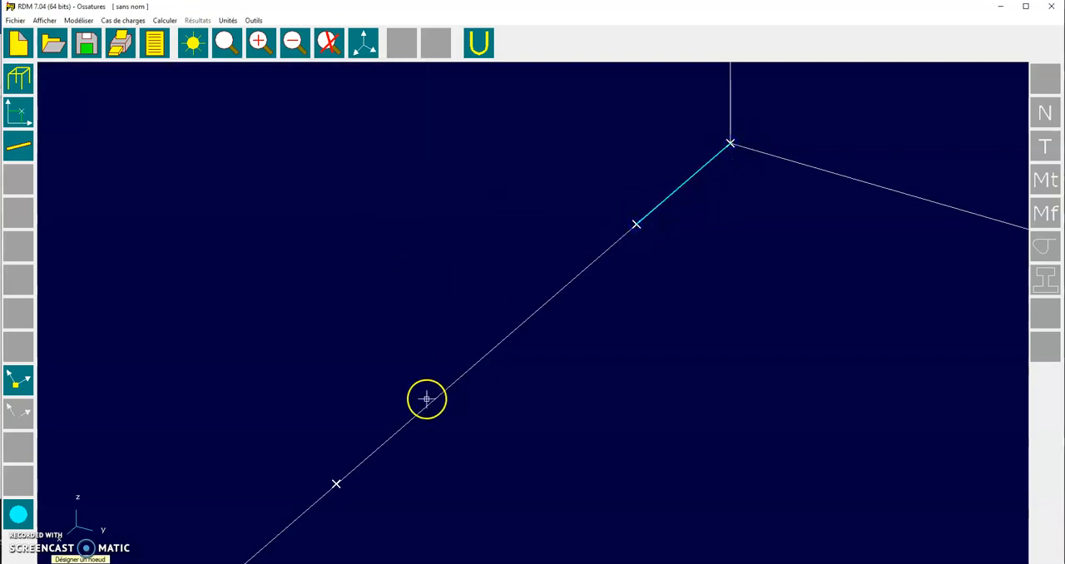
click(337, 482)
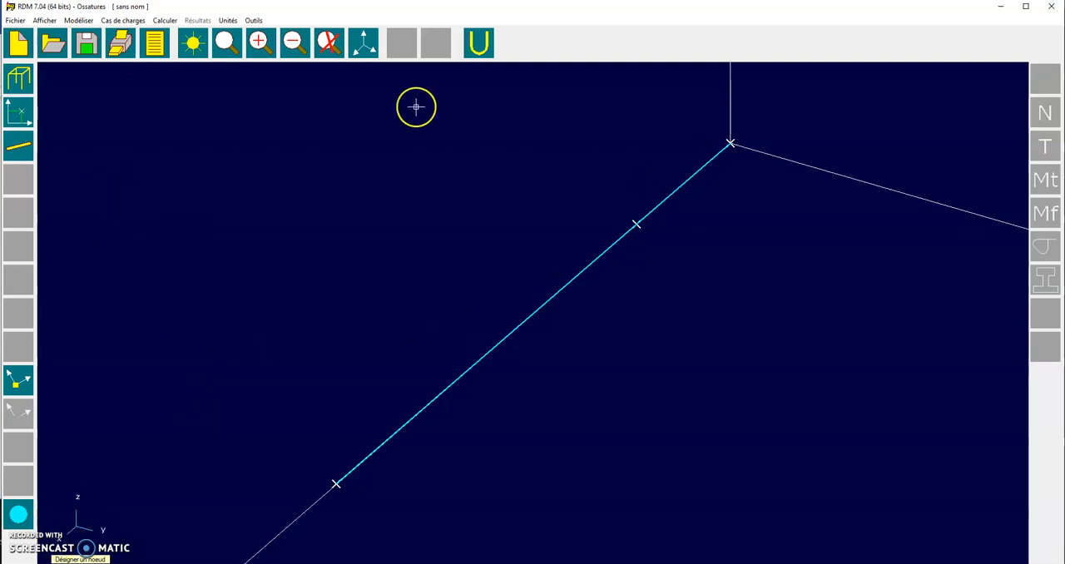
right_click(301, 158)
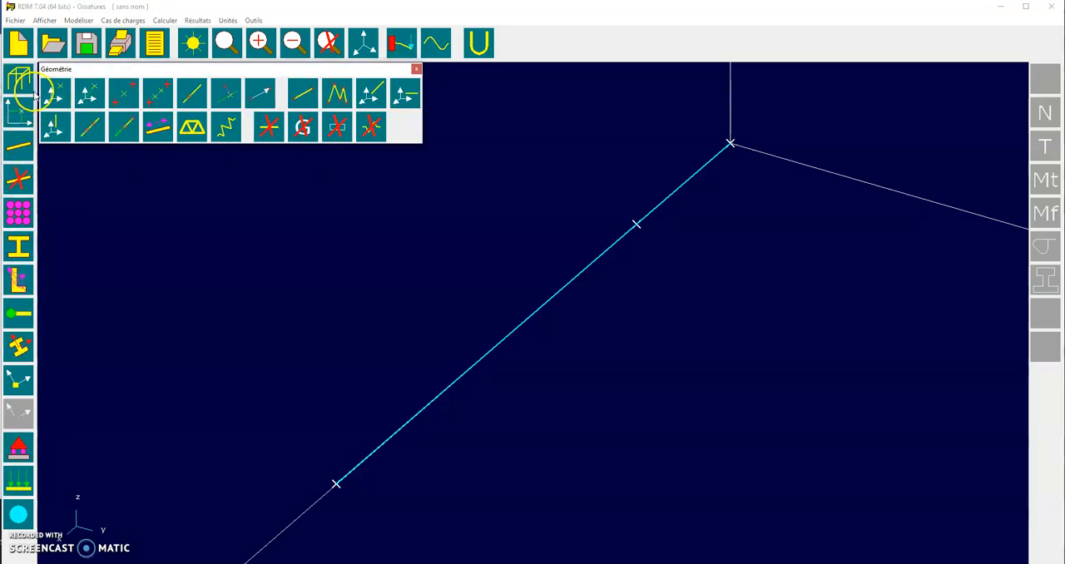
Define the current group's material as Acier with a Young's modulus of 210000 MPa and close the material settings
click(19, 215)
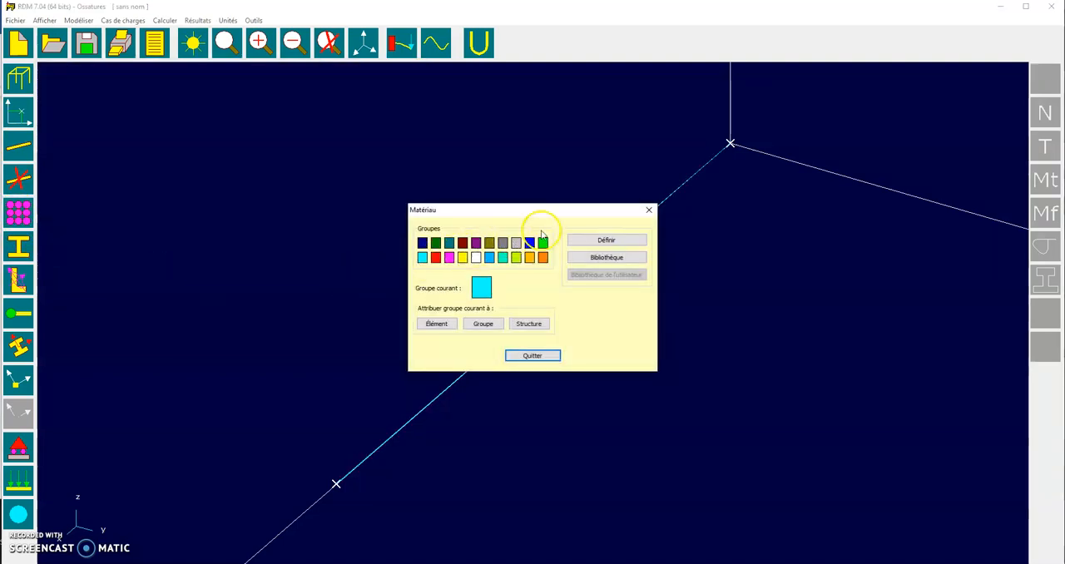
click(587, 240)
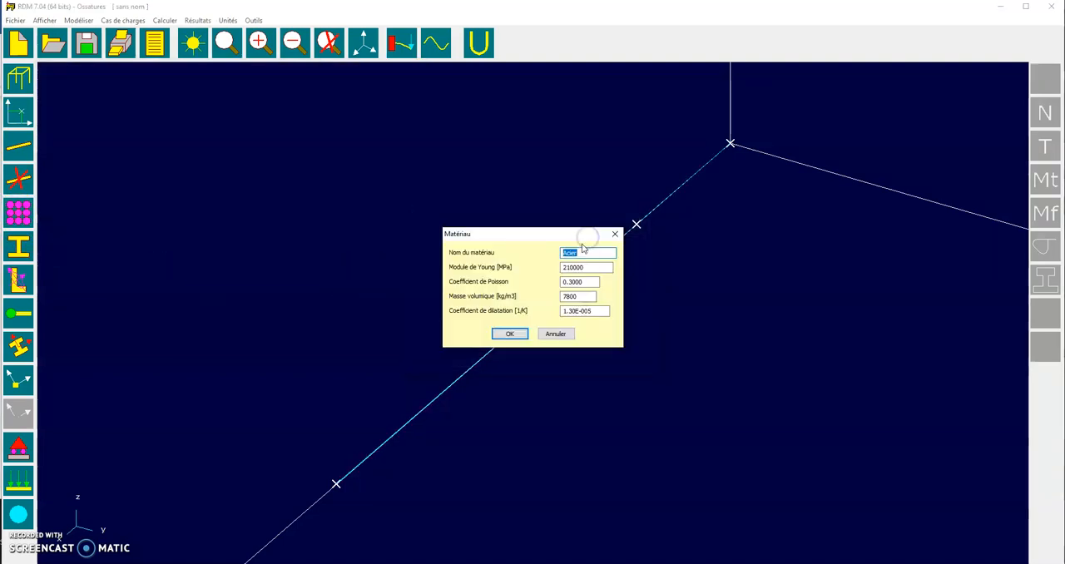
click(510, 334)
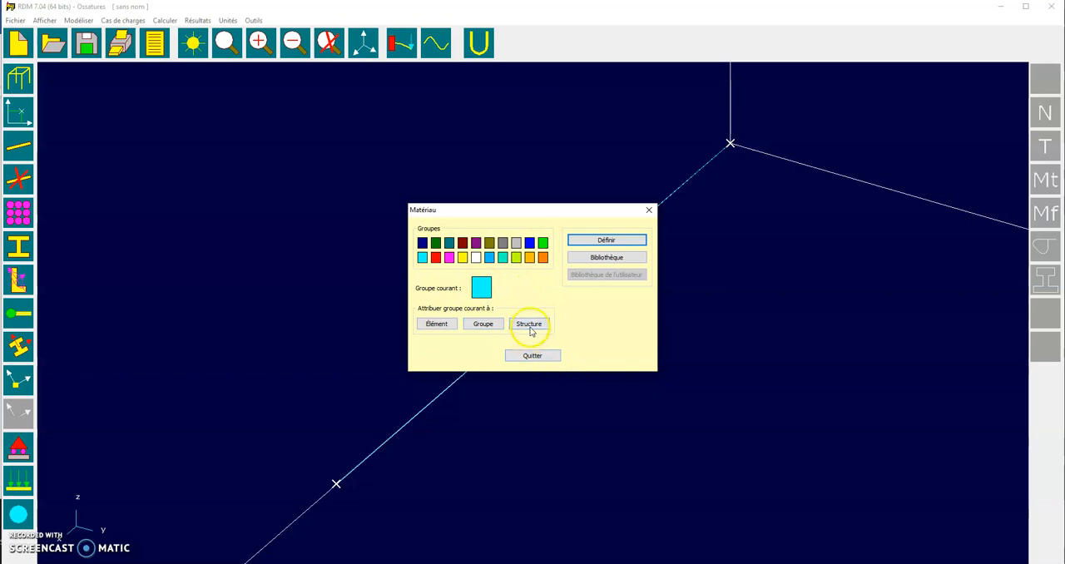
click(533, 356)
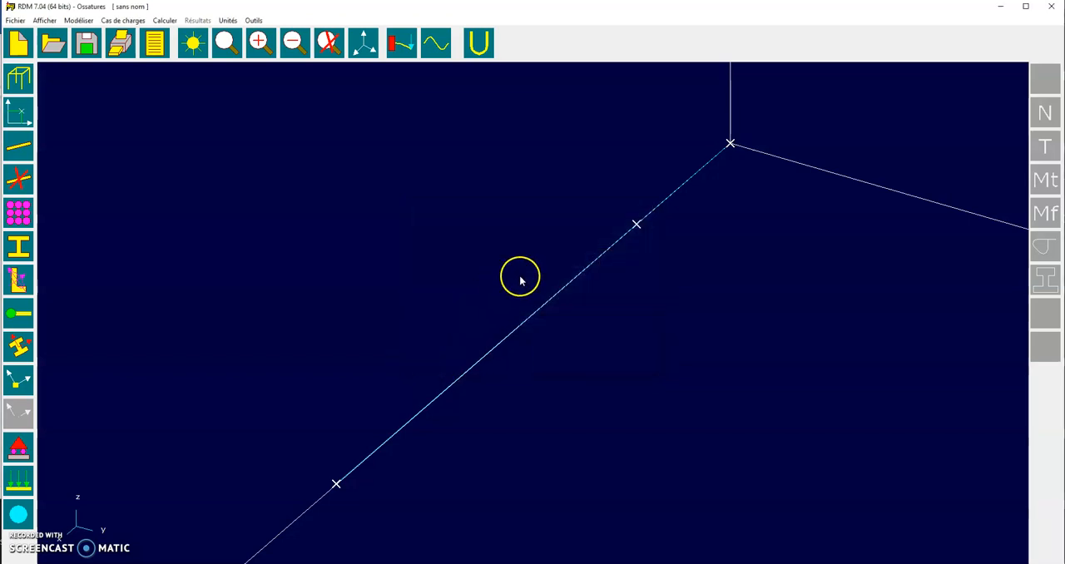
Define the beams' cross-section as a parametric solid round (Rond plein) with a 14 mm diameter
click(18, 243)
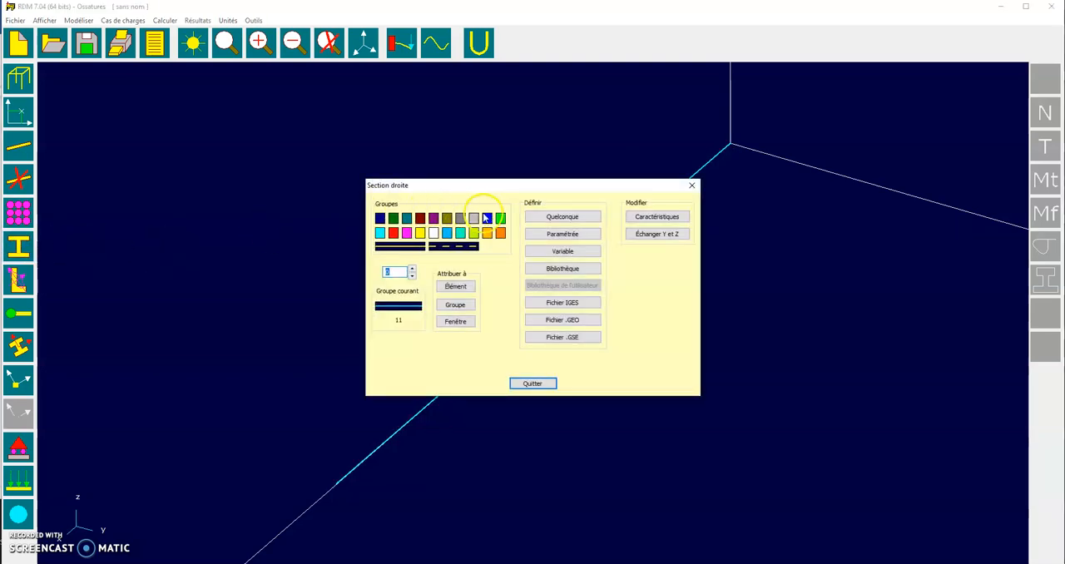
click(580, 235)
click(357, 198)
click(509, 405)
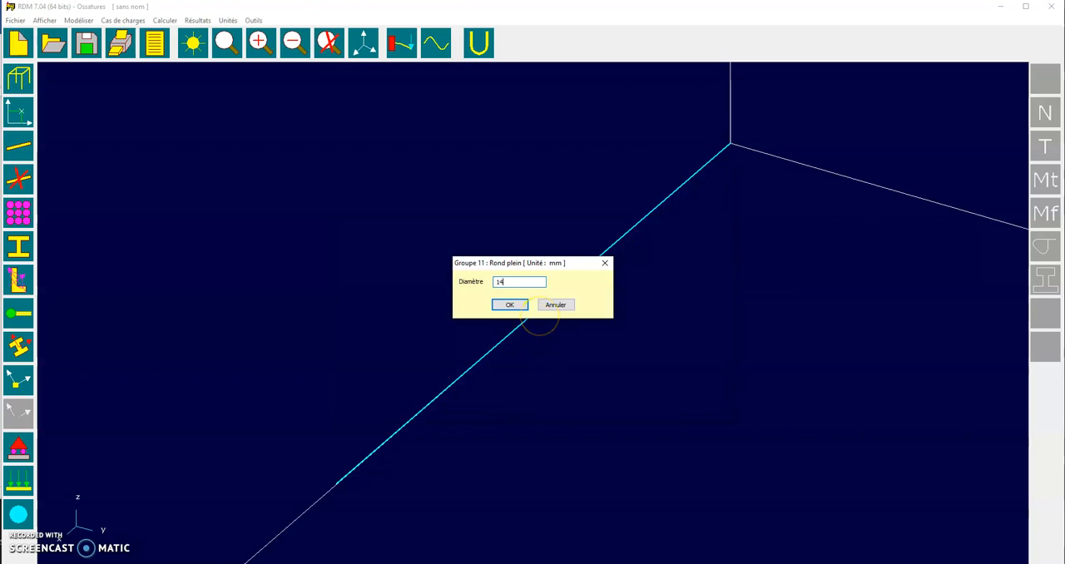
click(510, 304)
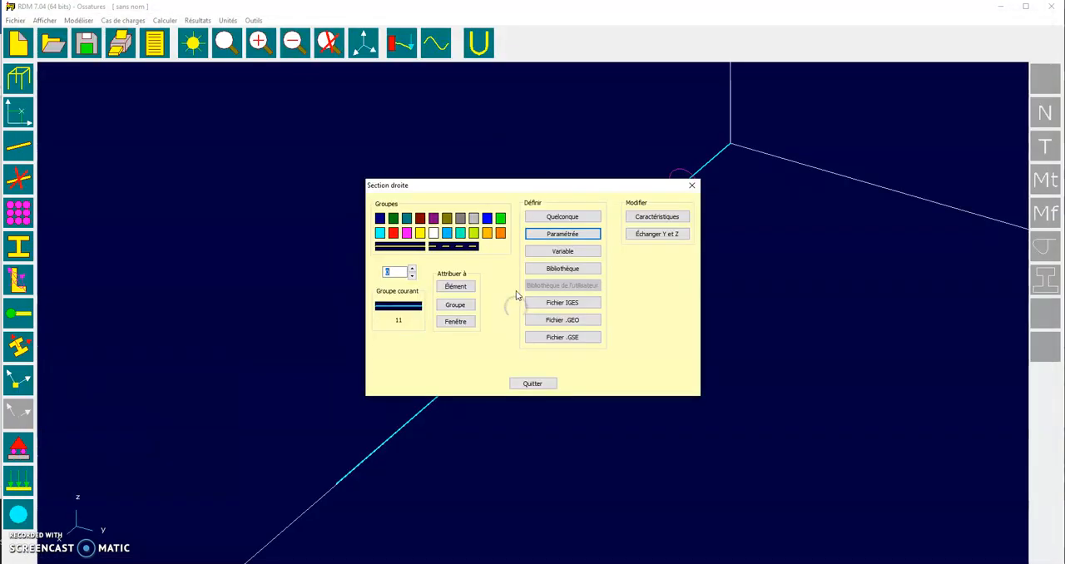
Close the cross-section settings and look at the support options for blocking individual degrees of freedom
click(532, 384)
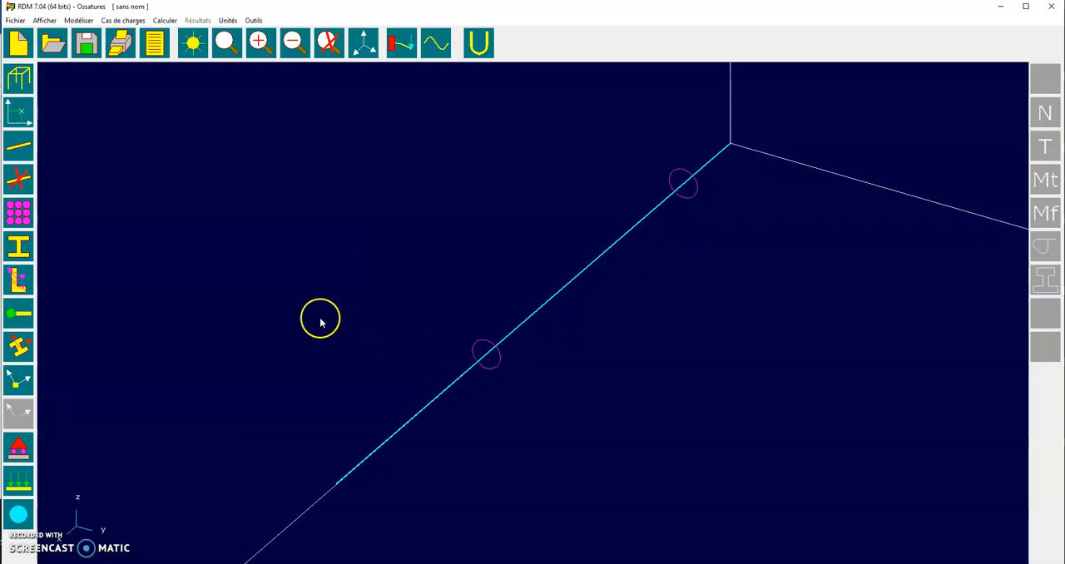
click(20, 447)
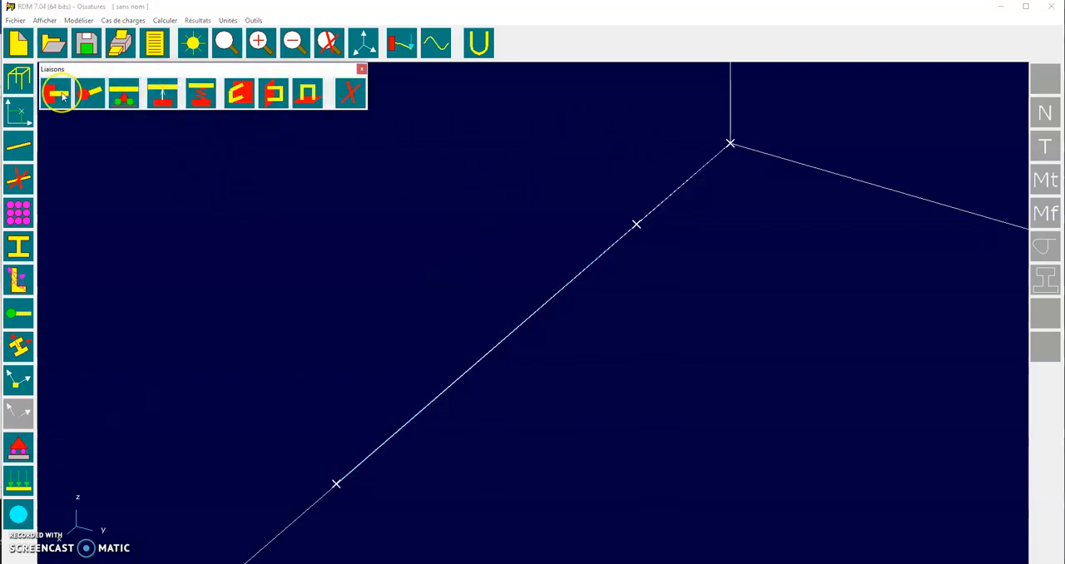
click(119, 98)
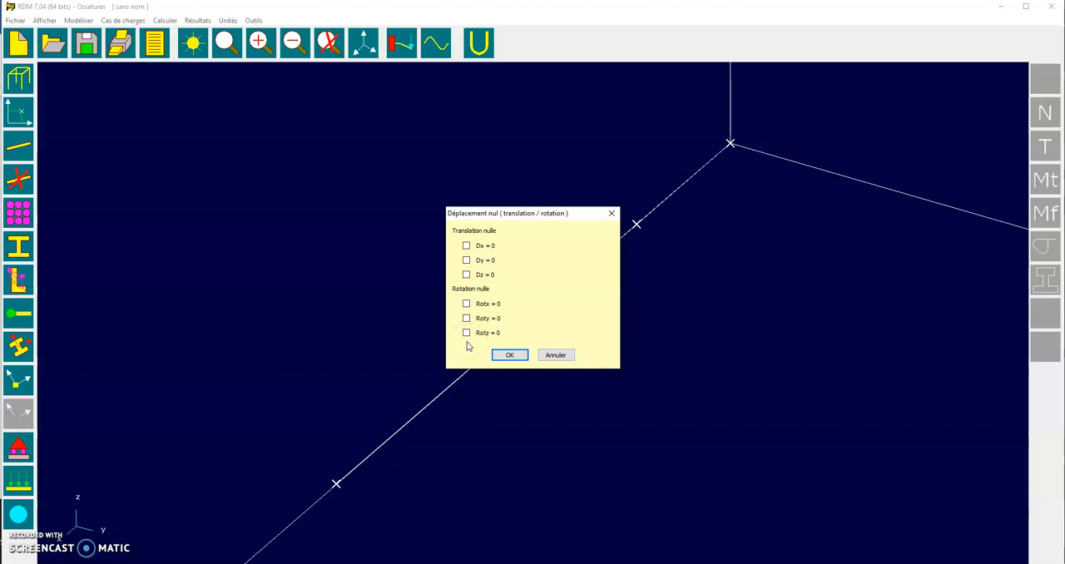
click(555, 355)
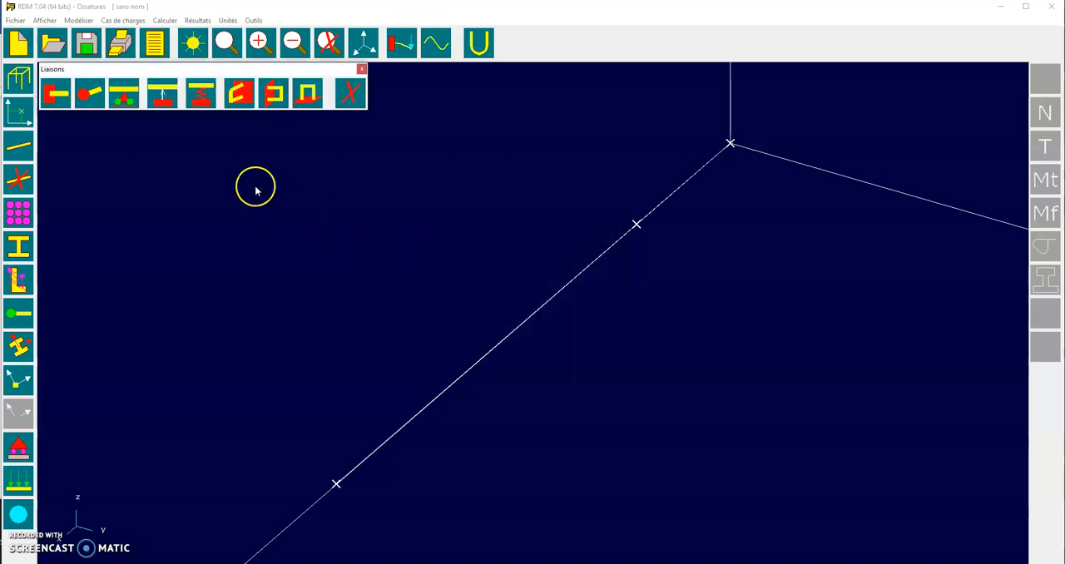
Clamp the origin node with an Encastrement support and delete that support
click(52, 94)
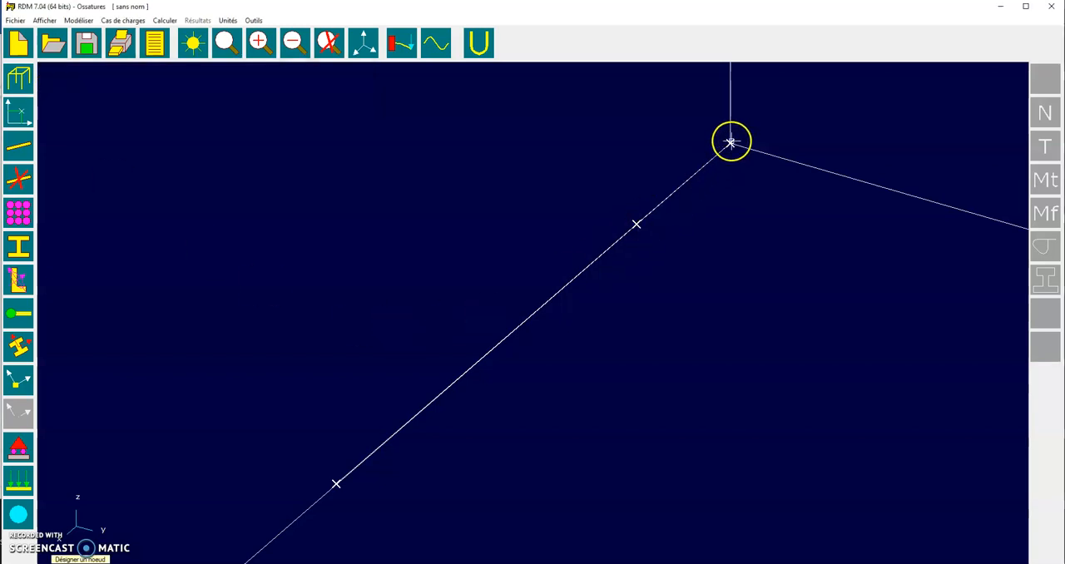
click(730, 143)
click(478, 172)
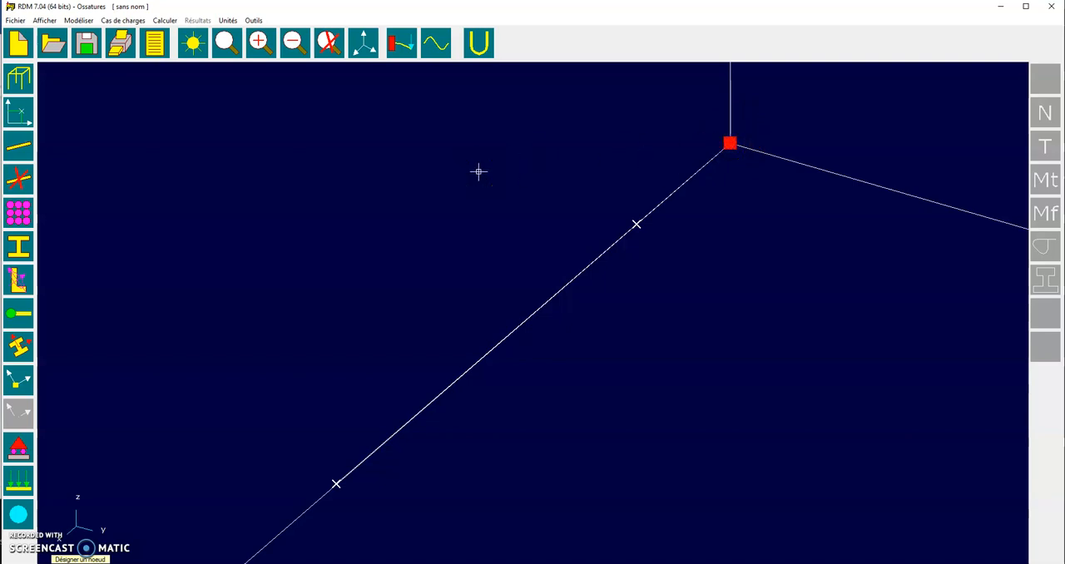
right_click(481, 166)
click(351, 92)
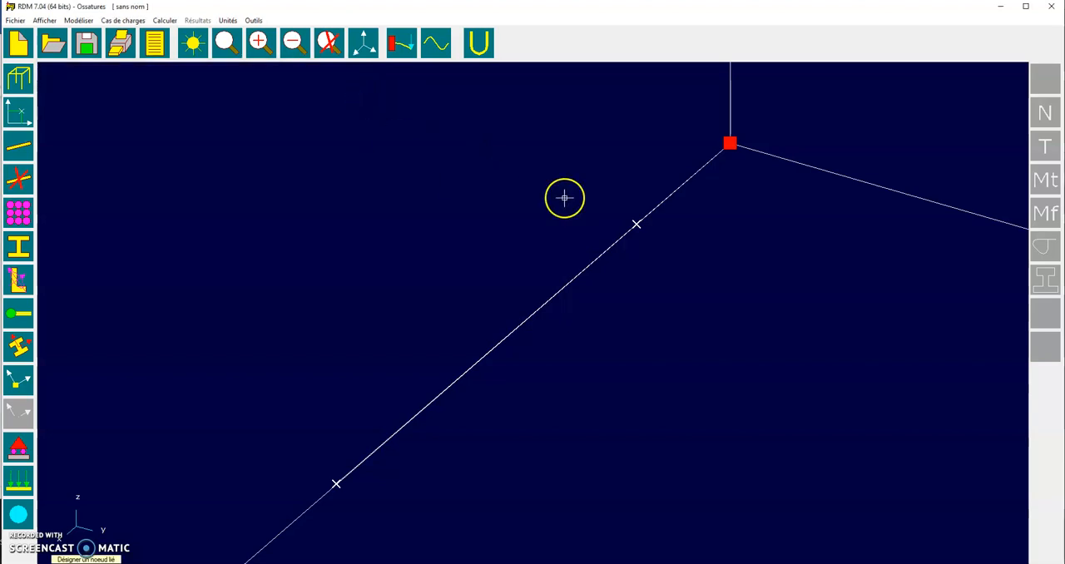
click(730, 145)
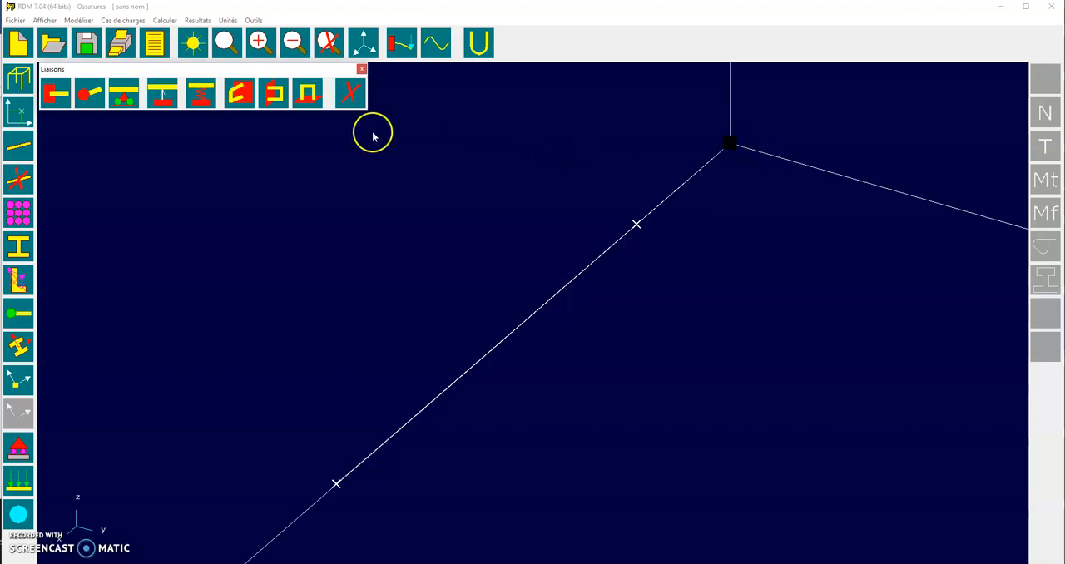
Fix the beam's origin node with an Encastrement support and end the command
click(89, 93)
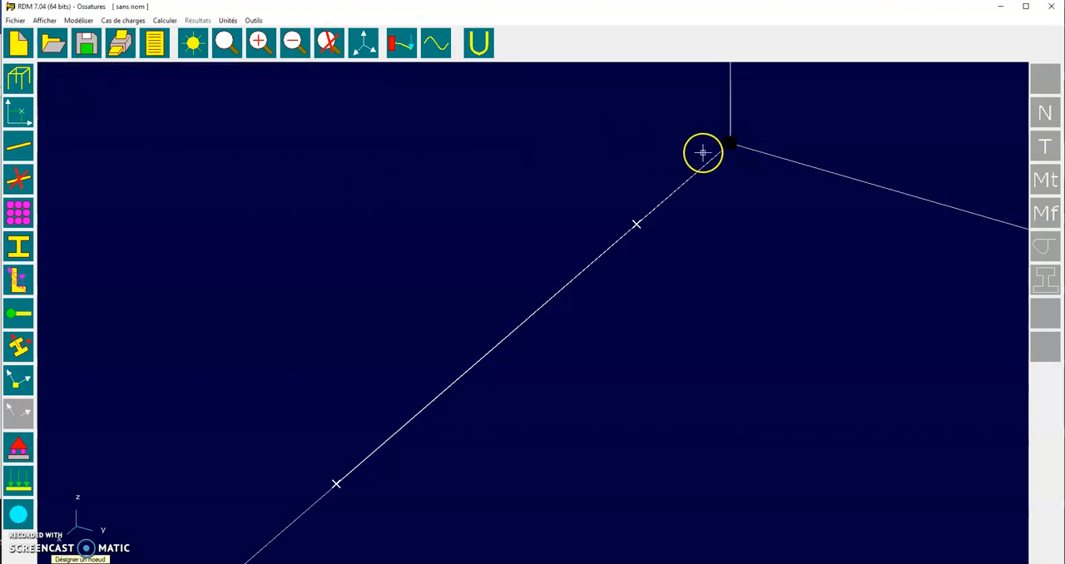
click(730, 144)
click(235, 197)
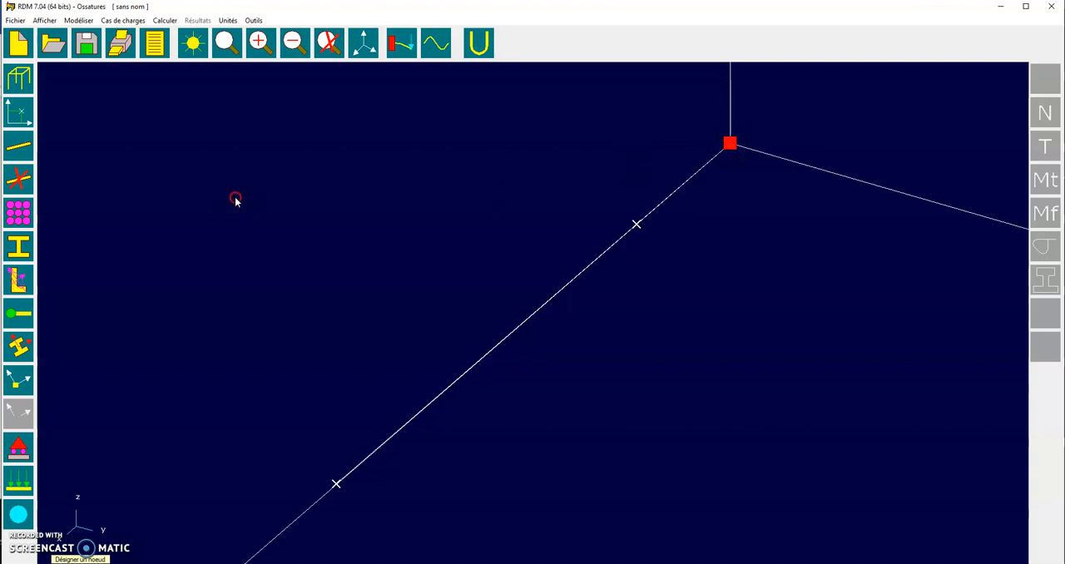
Apply a nodal force of Fx 738, Fy -1506 and Fz 1542 N to the intermediate node
click(13, 481)
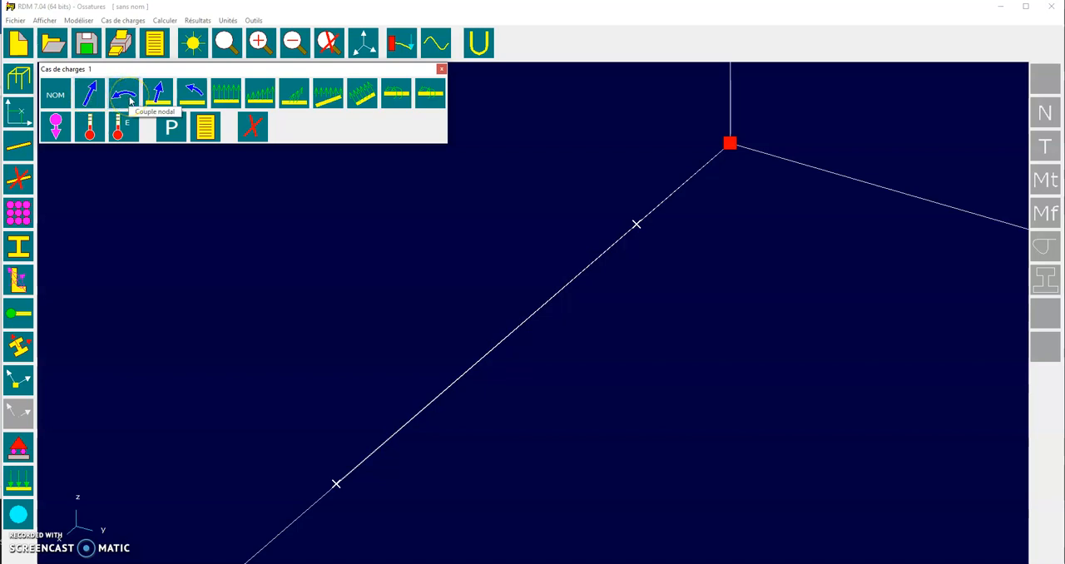
click(96, 90)
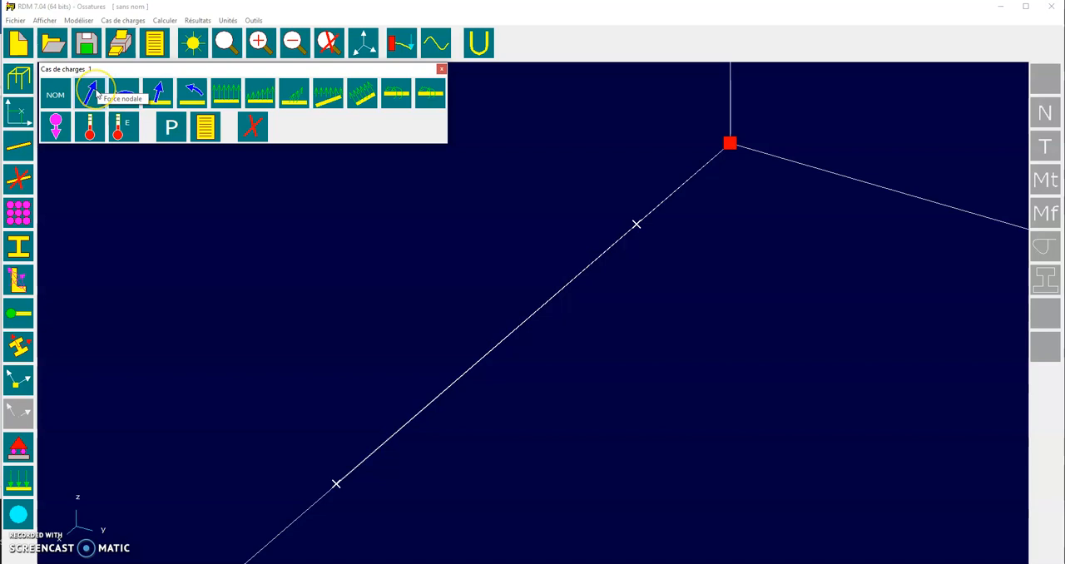
click(222, 128)
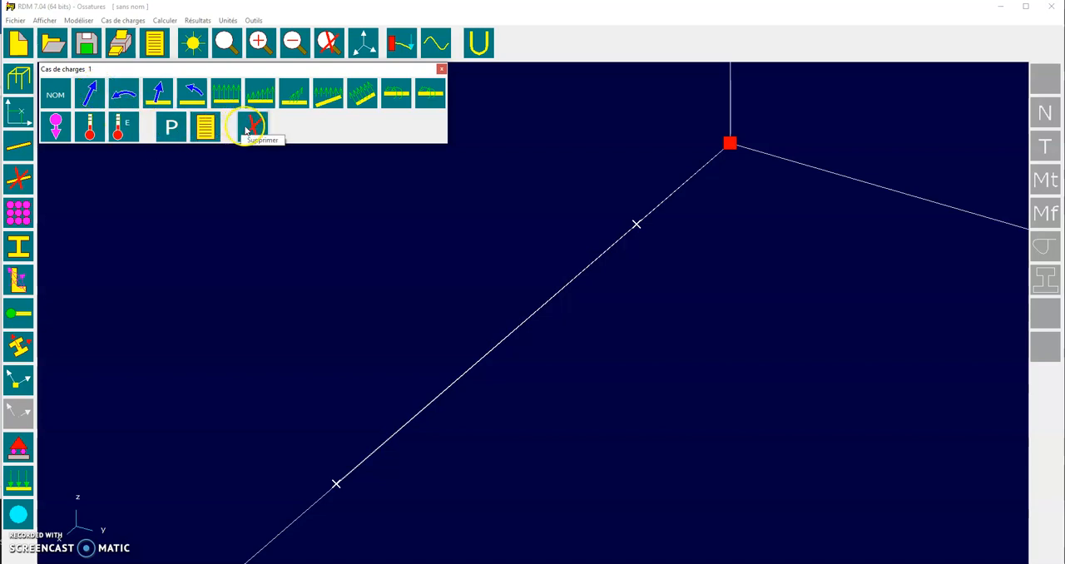
click(91, 96)
click(92, 100)
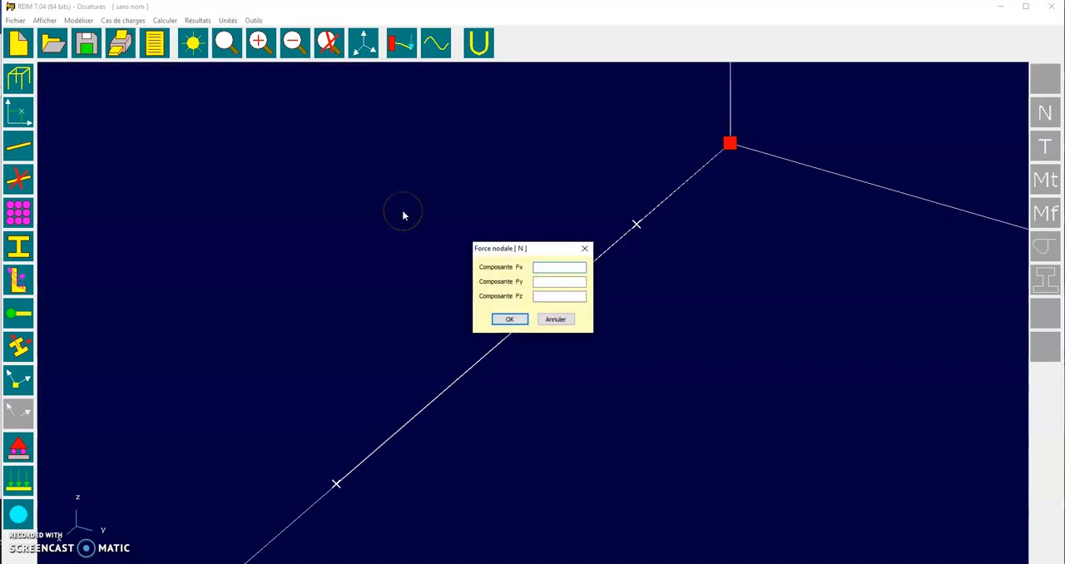
text(738)
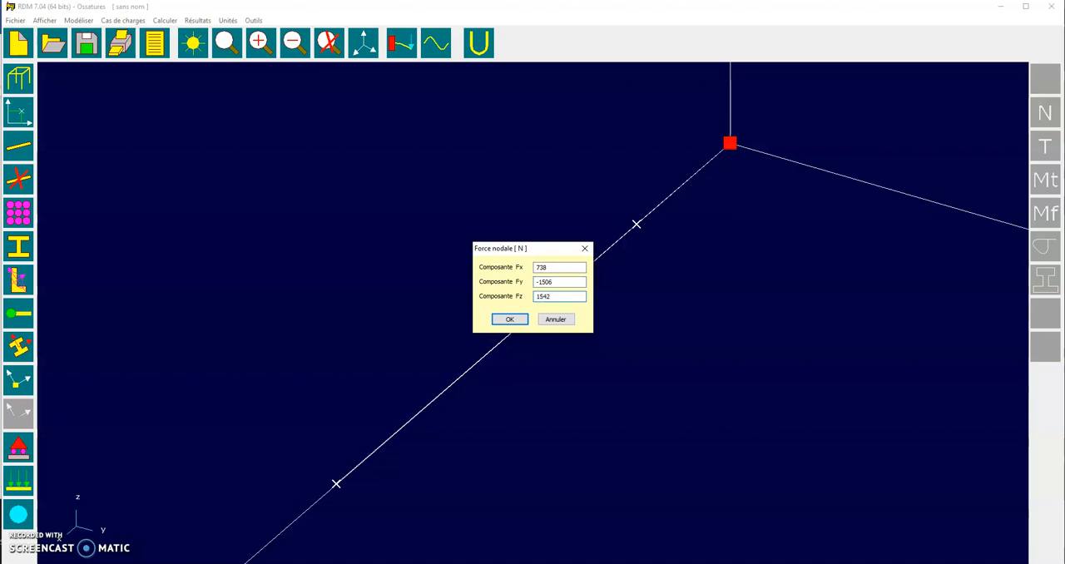
click(499, 319)
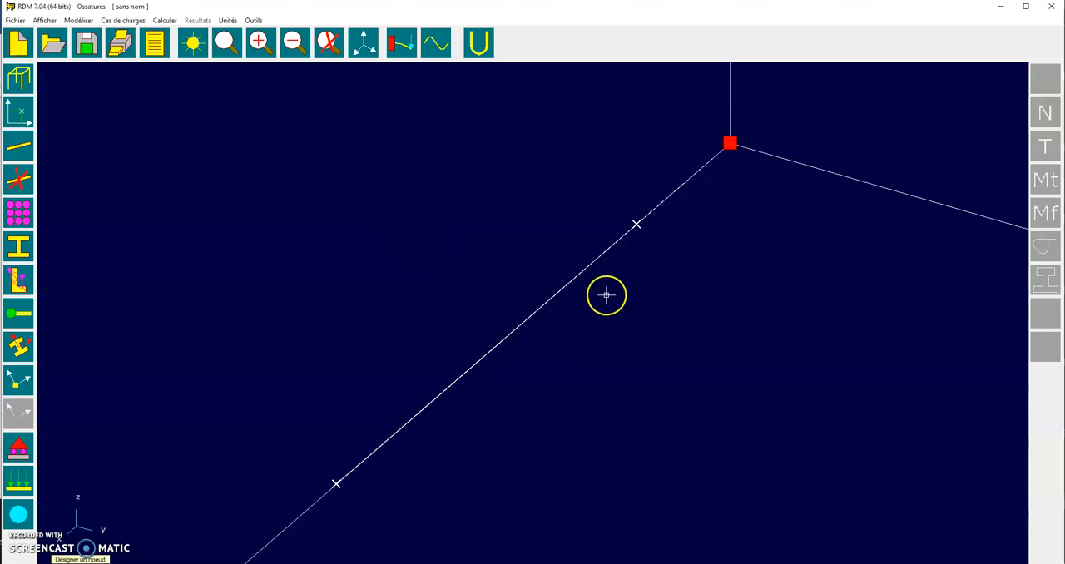
click(637, 223)
right_click(373, 230)
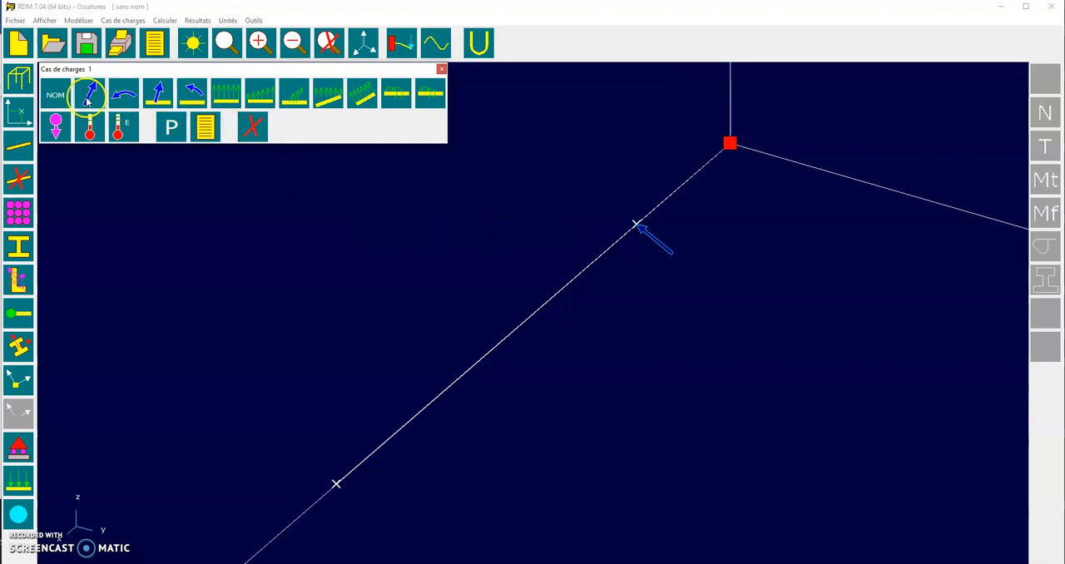
Apply a nodal force of Fx 0, Fy 2466 and Fz -2530 N to the beam's free-end node
click(89, 95)
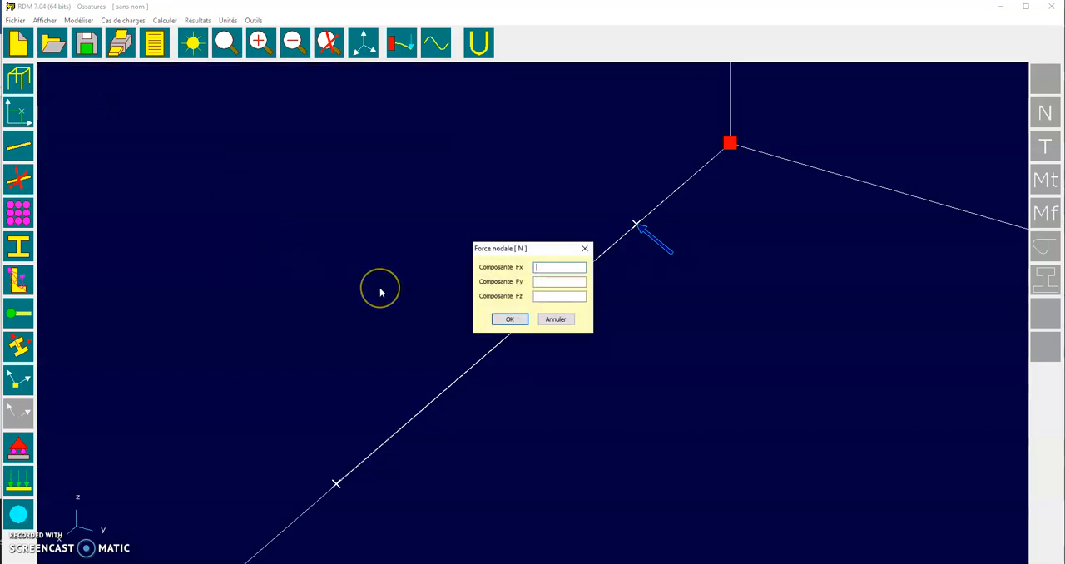
key(Tab)
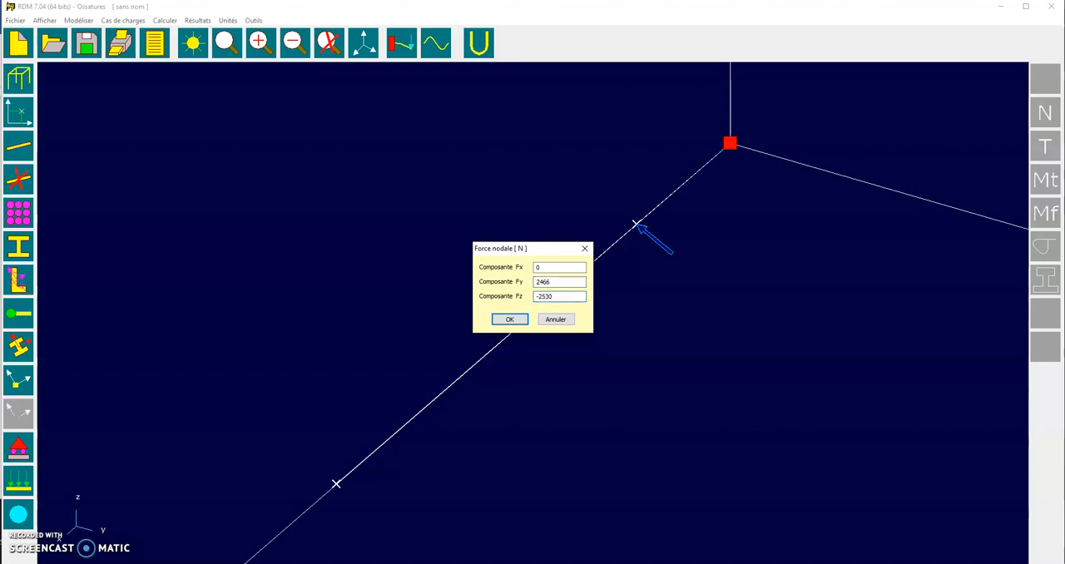
click(509, 318)
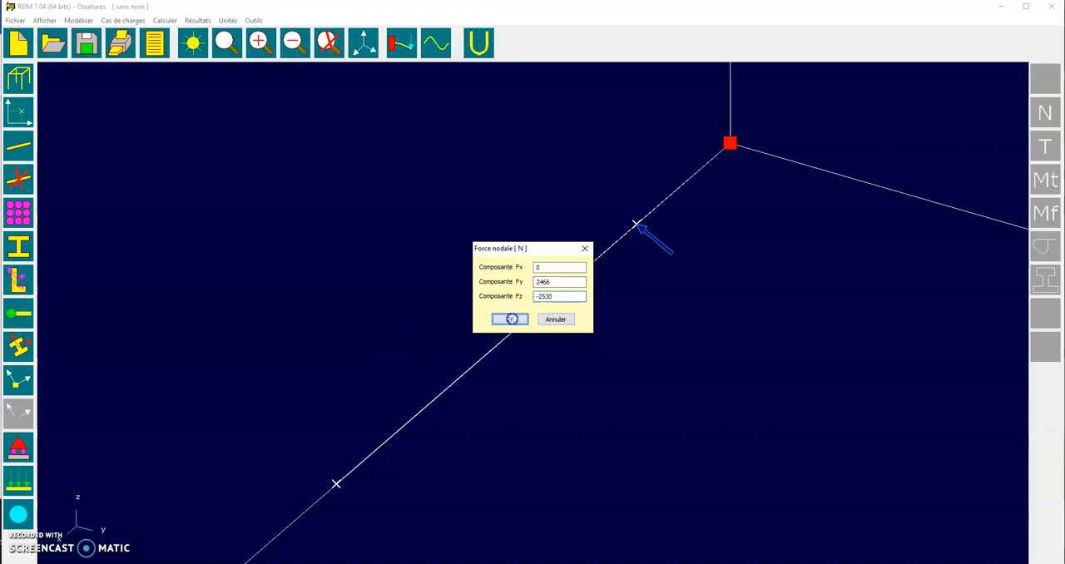
click(337, 481)
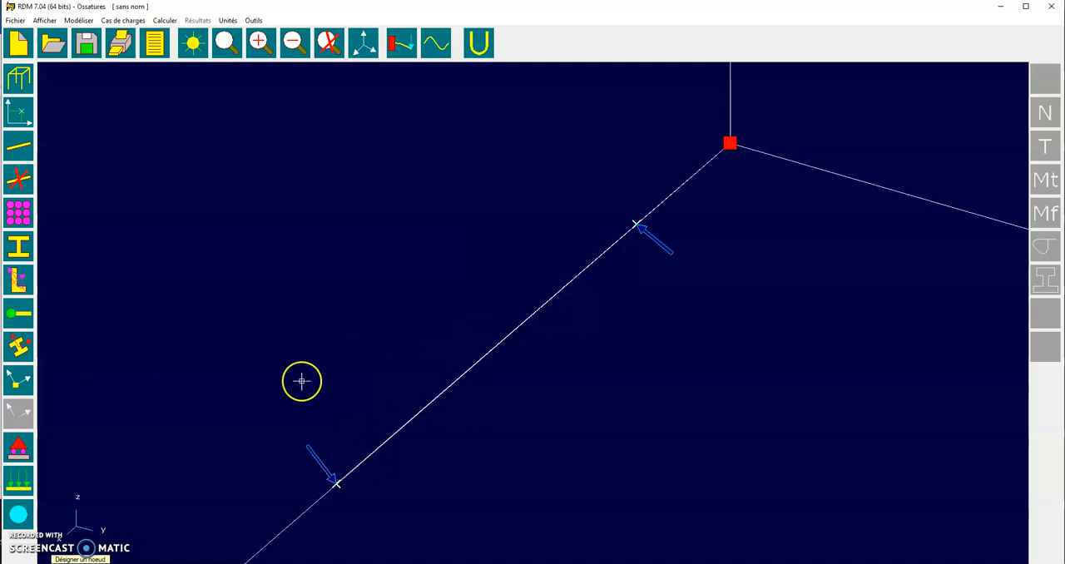
right_click(217, 217)
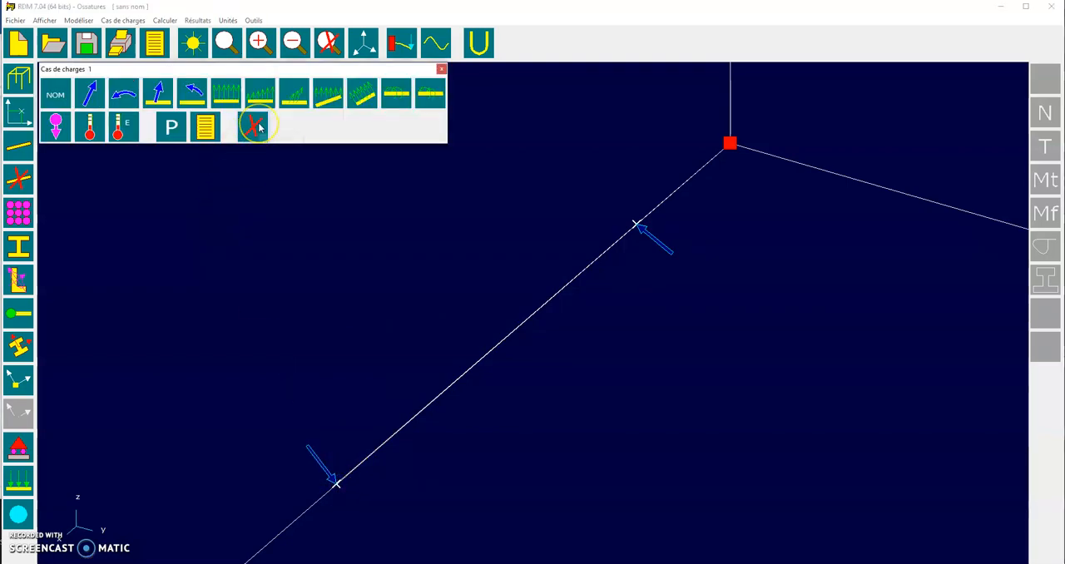
Delete the nodal force at the beam's free end
click(256, 125)
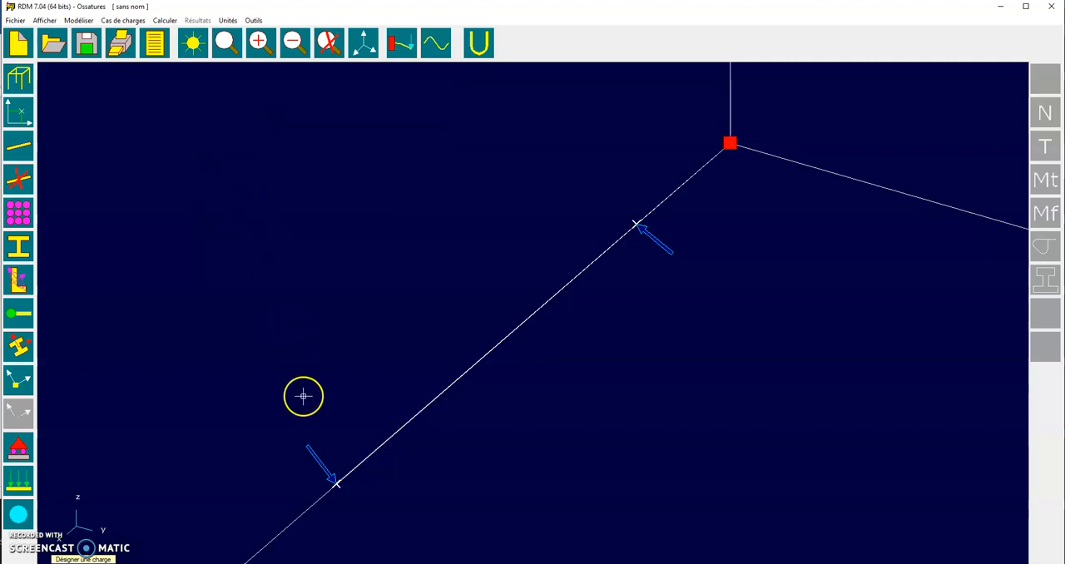
click(336, 485)
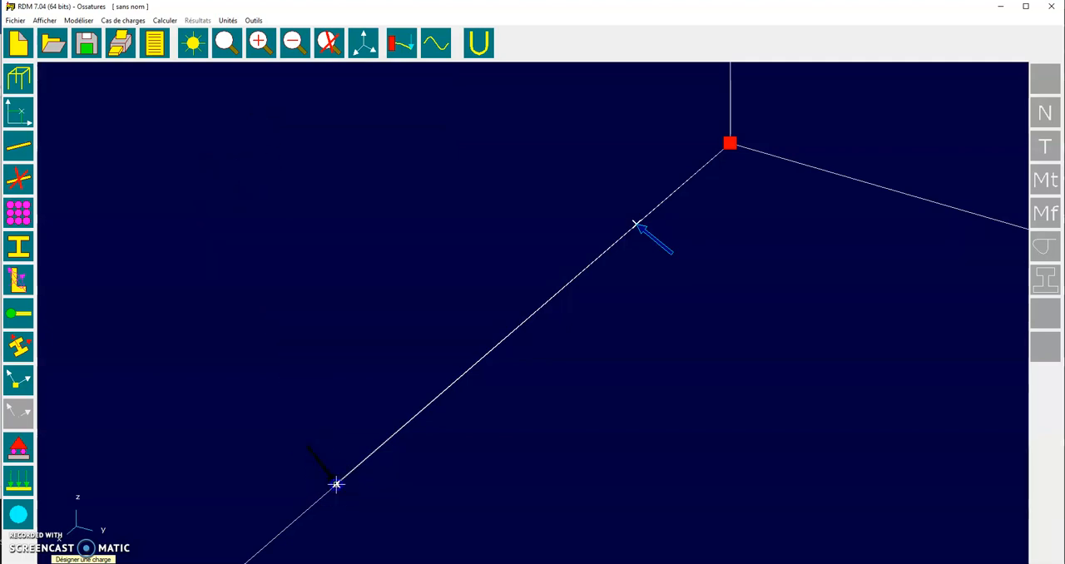
right_click(350, 352)
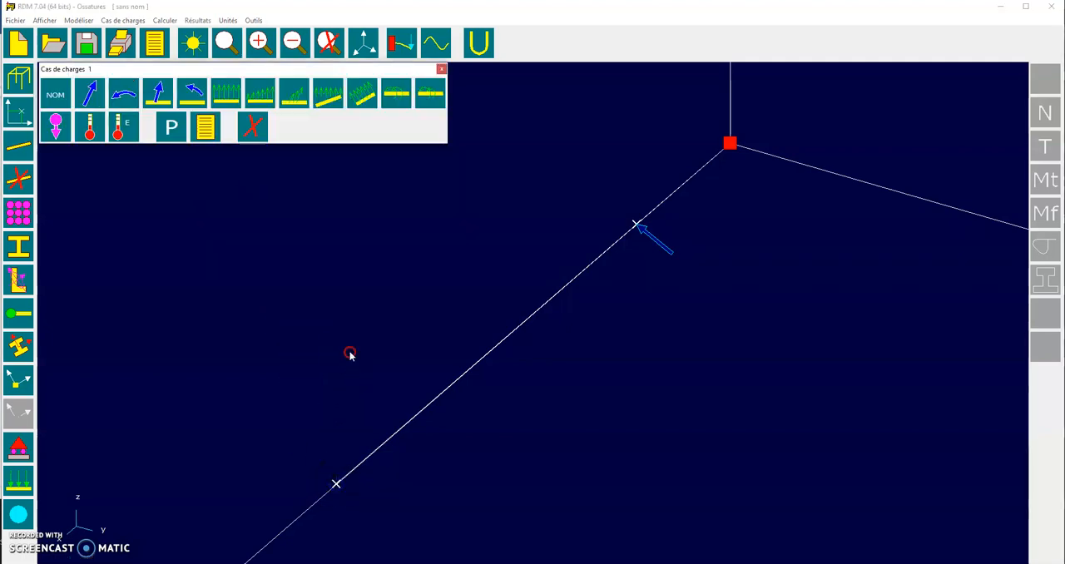
Reapply the free-end node's force with components Fx 0, Fy 2466 and Fz -2530 N
click(91, 96)
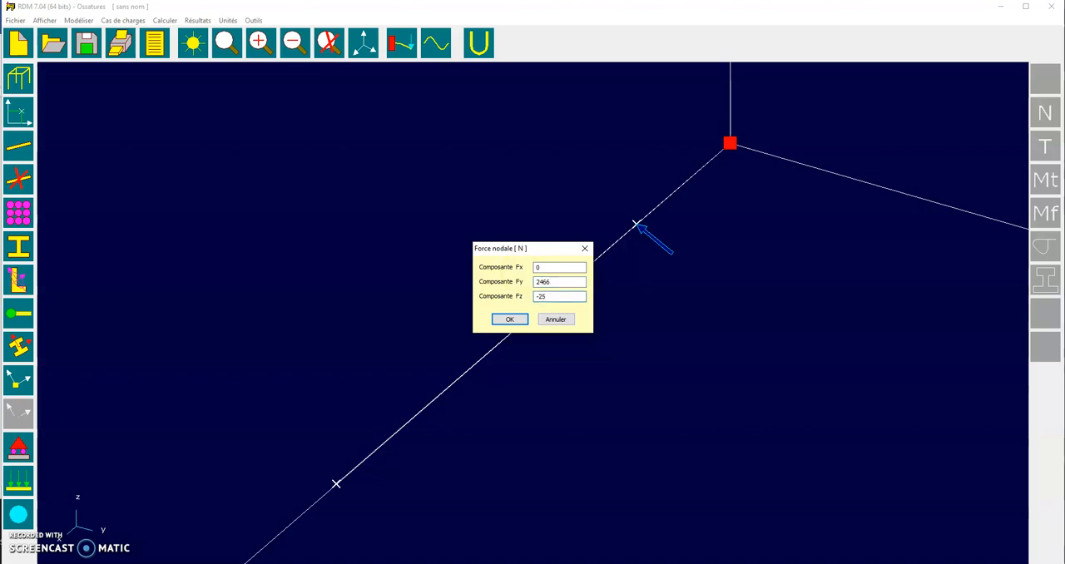
click(510, 319)
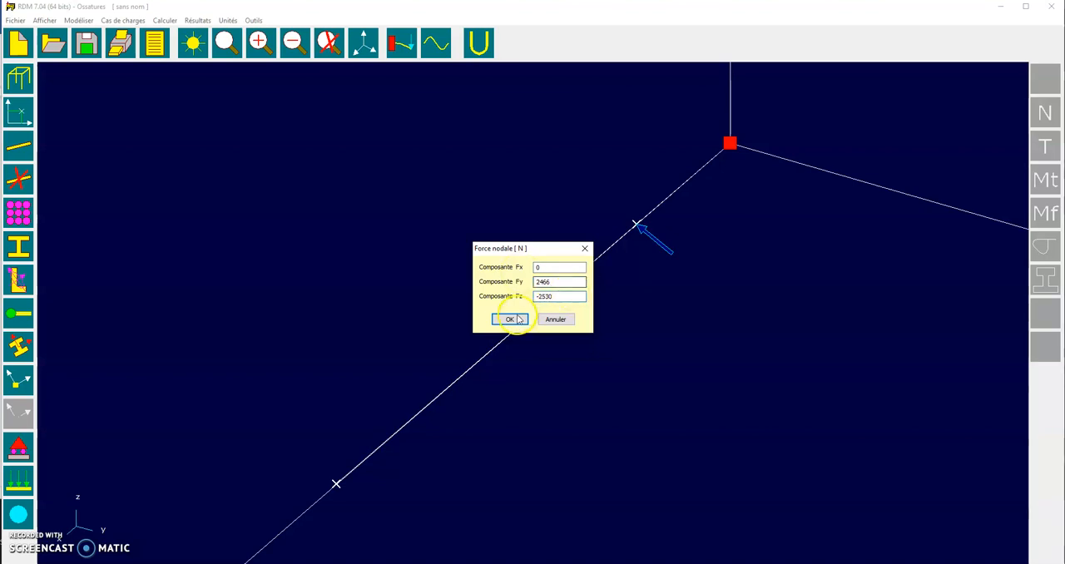
click(338, 484)
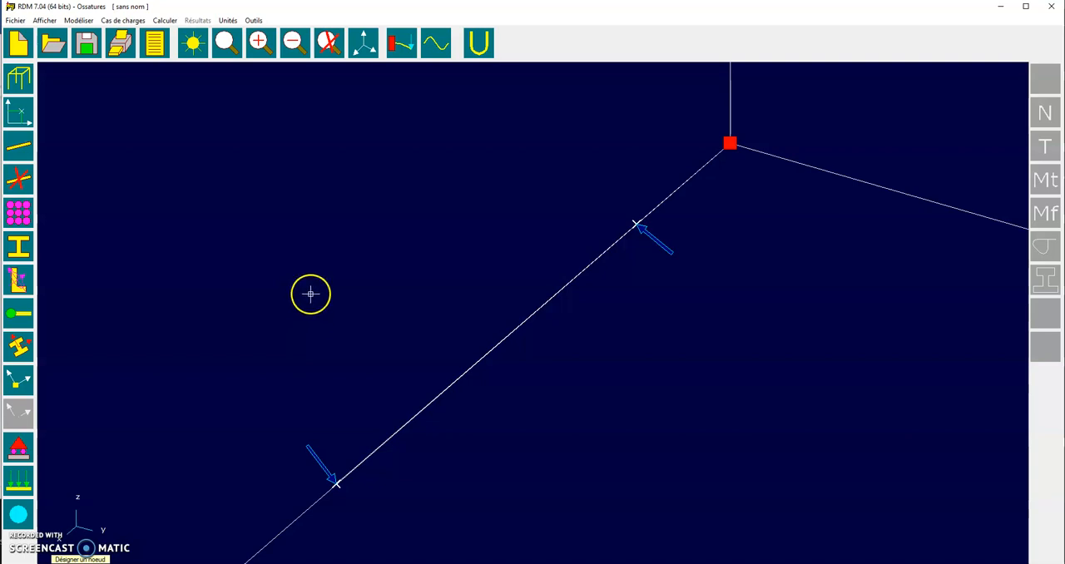
Start saving the model and browse to the folder p2i_indus/2019-20/bi_roue_final_v5/RDM in Documents
click(400, 48)
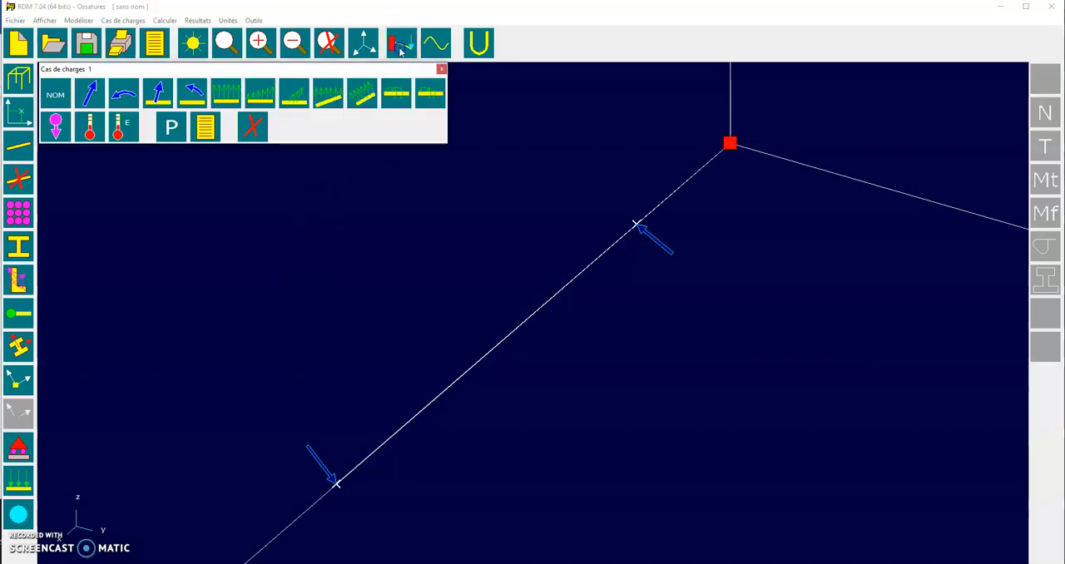
click(400, 48)
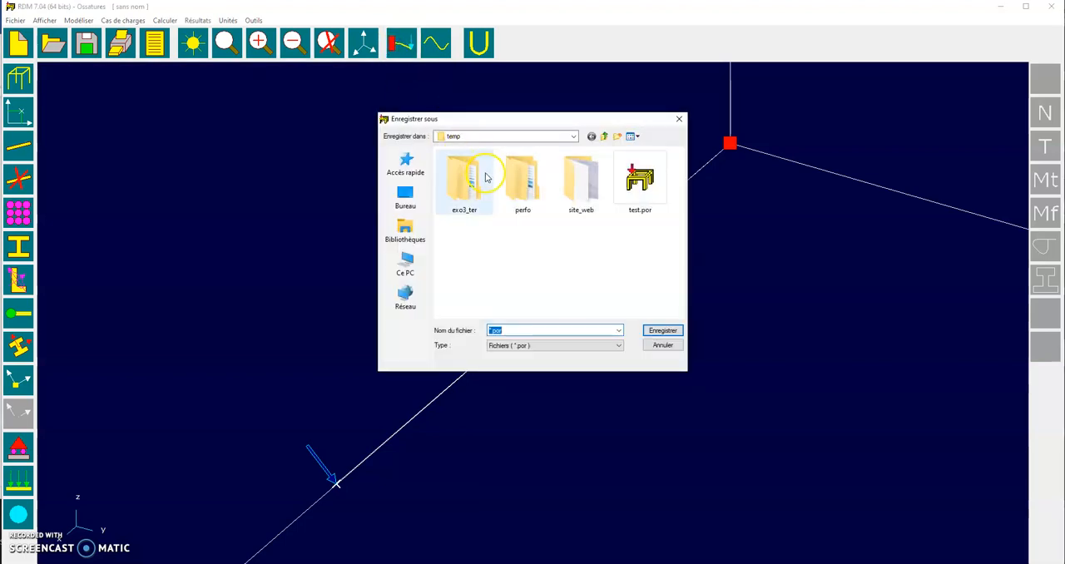
click(490, 331)
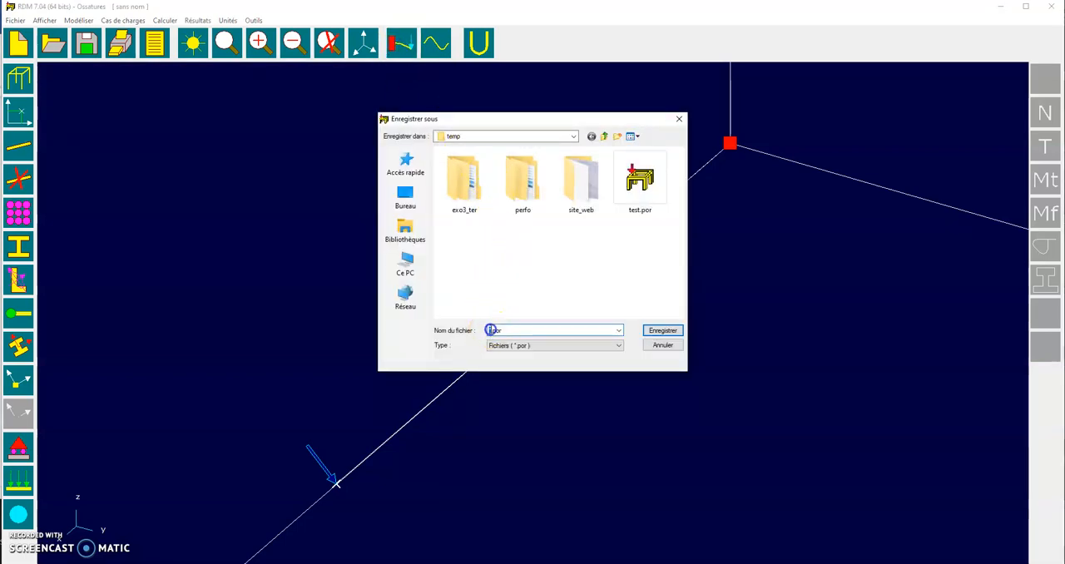
click(395, 226)
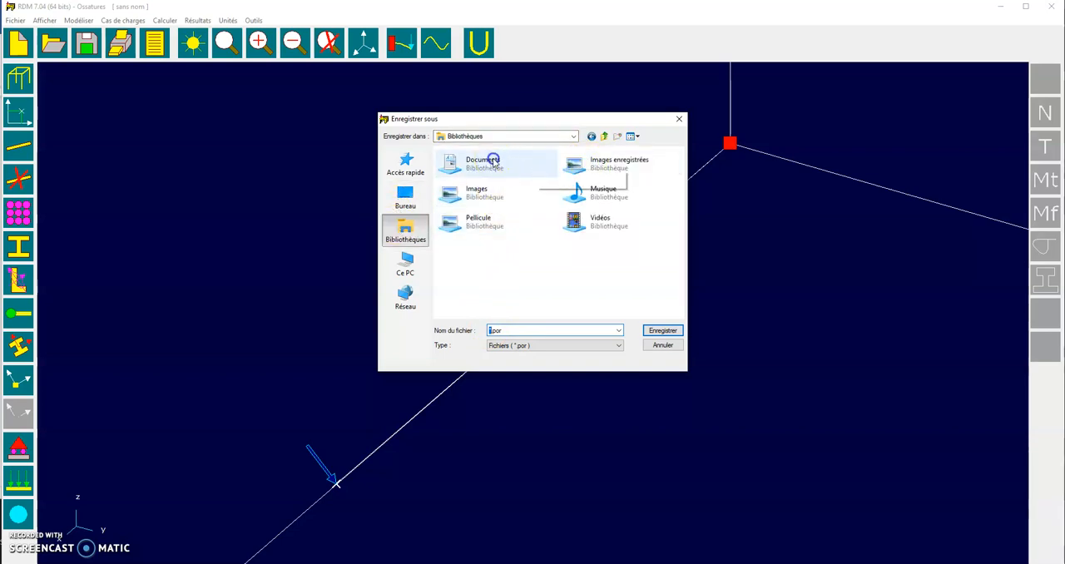
double_click(484, 163)
click(487, 231)
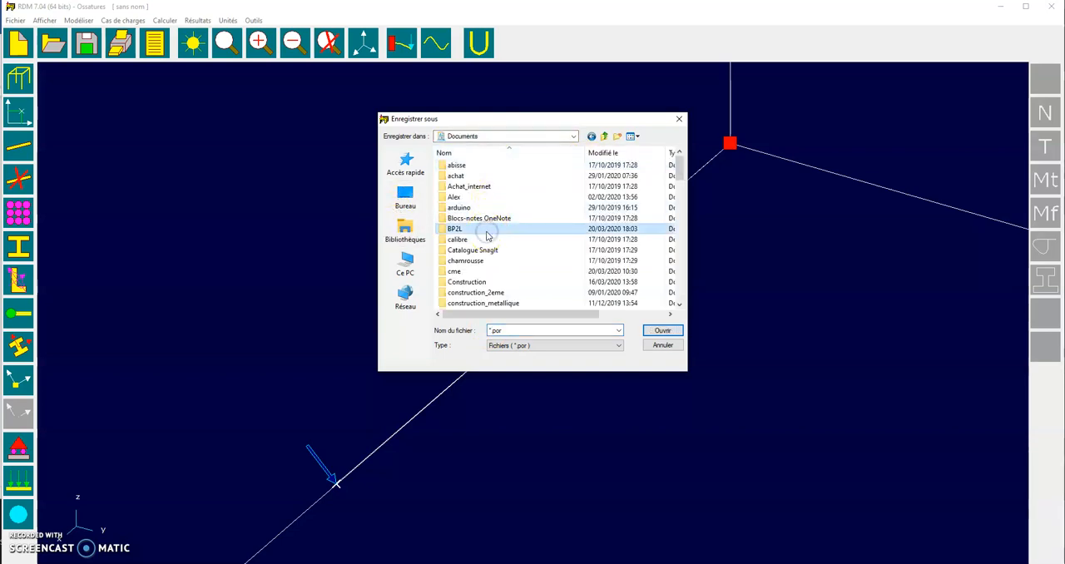
double_click(487, 236)
double_click(458, 166)
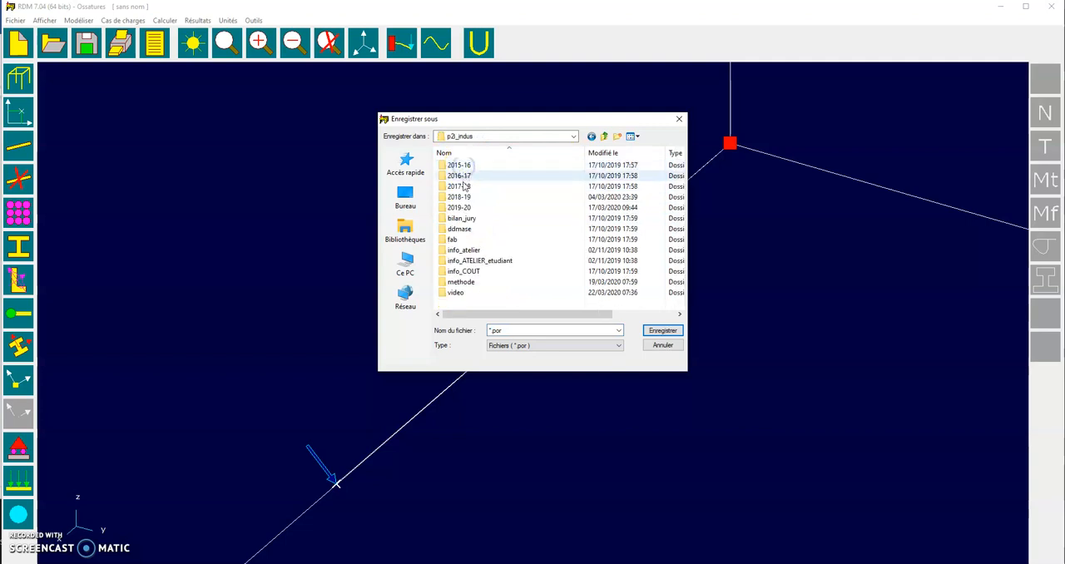
double_click(458, 207)
double_click(462, 177)
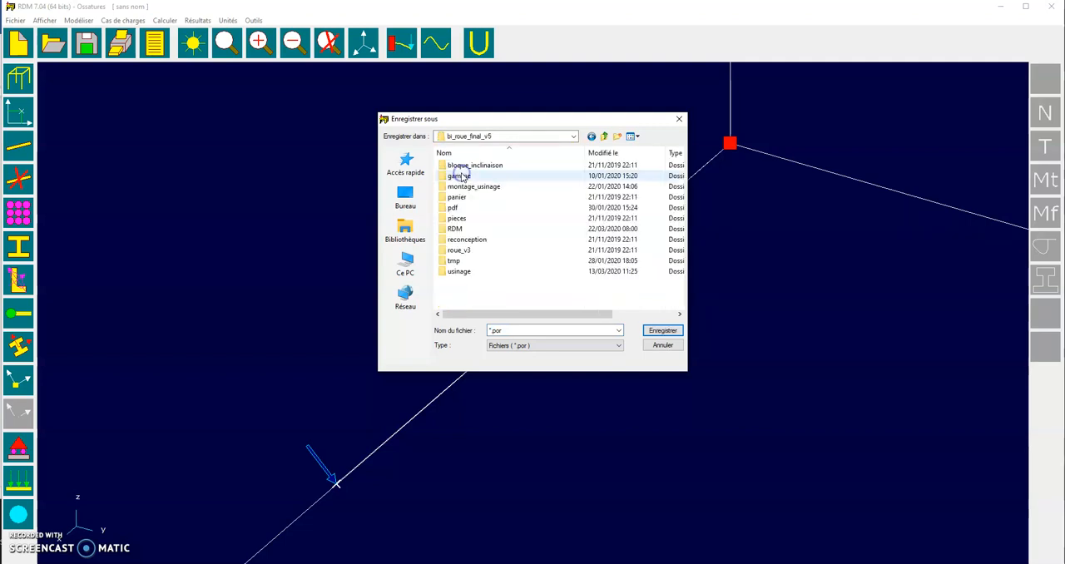
double_click(459, 229)
click(462, 164)
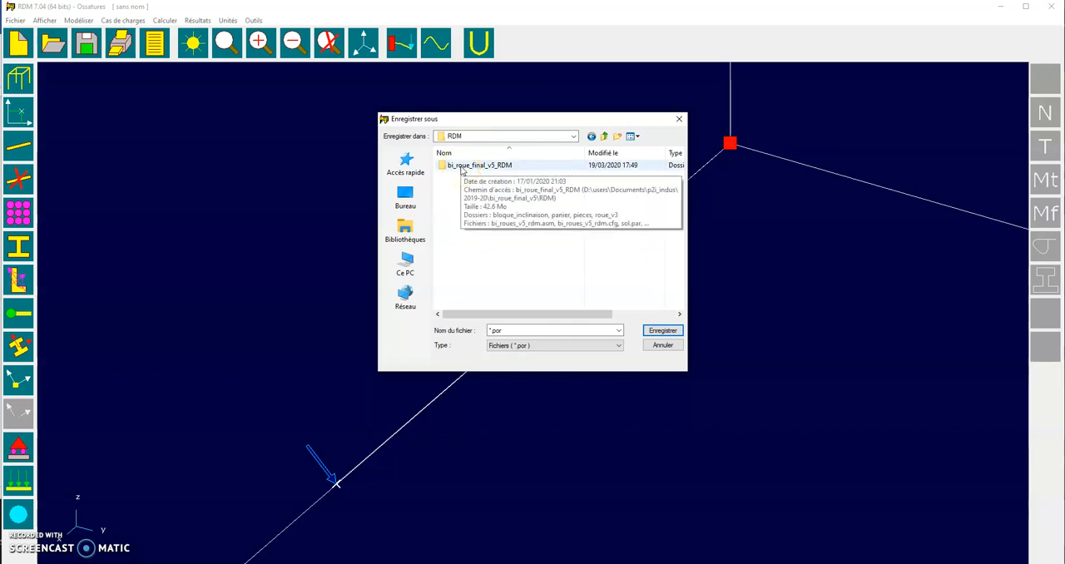
Name the file demo_axe_mec1_droit_2019-20.por, keep the protected folder blocked, and save in the personal user folder instead
double_click(491, 330)
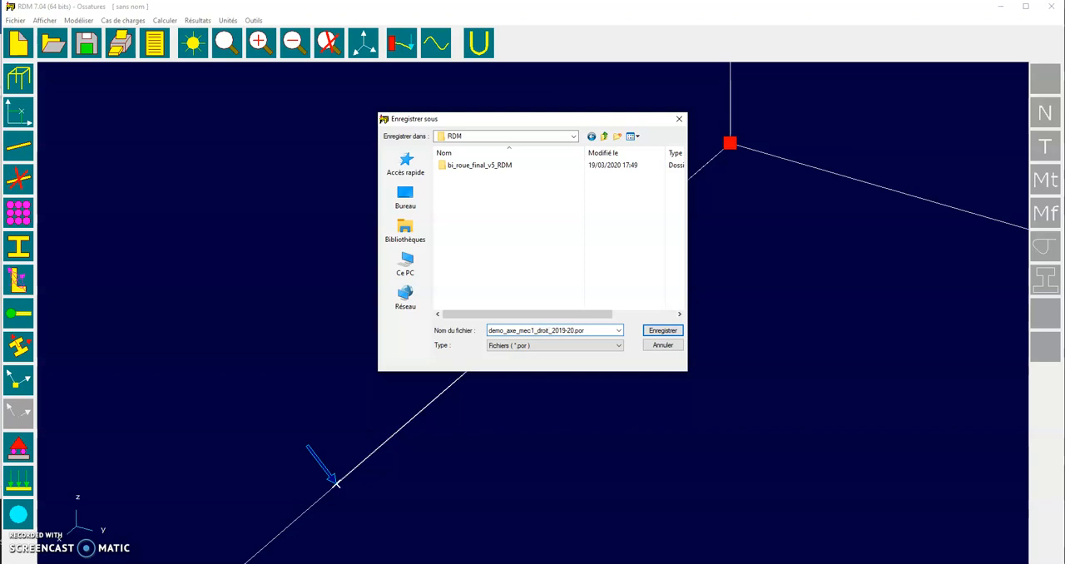
key(Return)
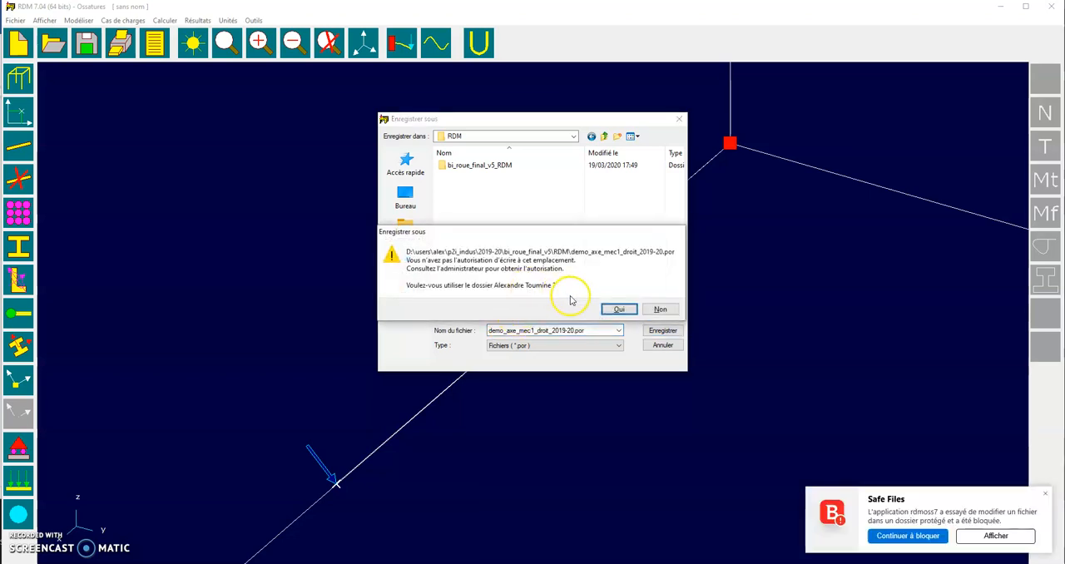
click(899, 537)
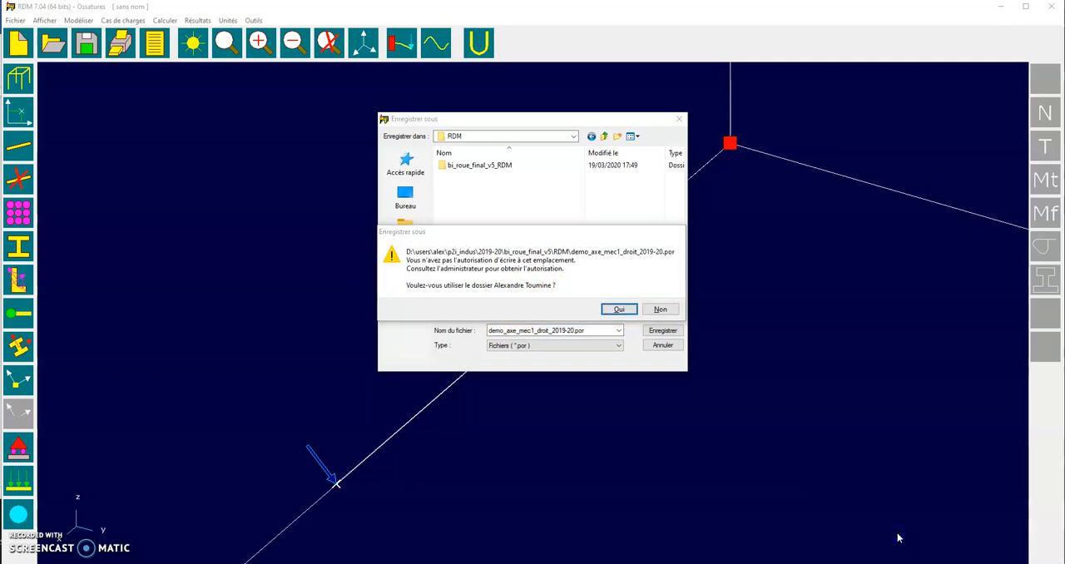
click(618, 309)
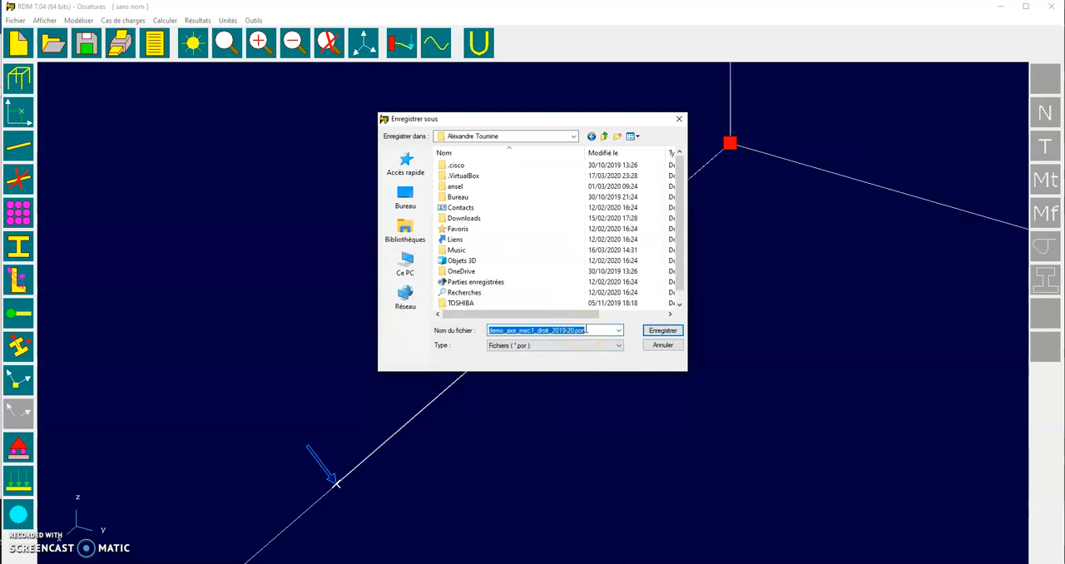
click(662, 331)
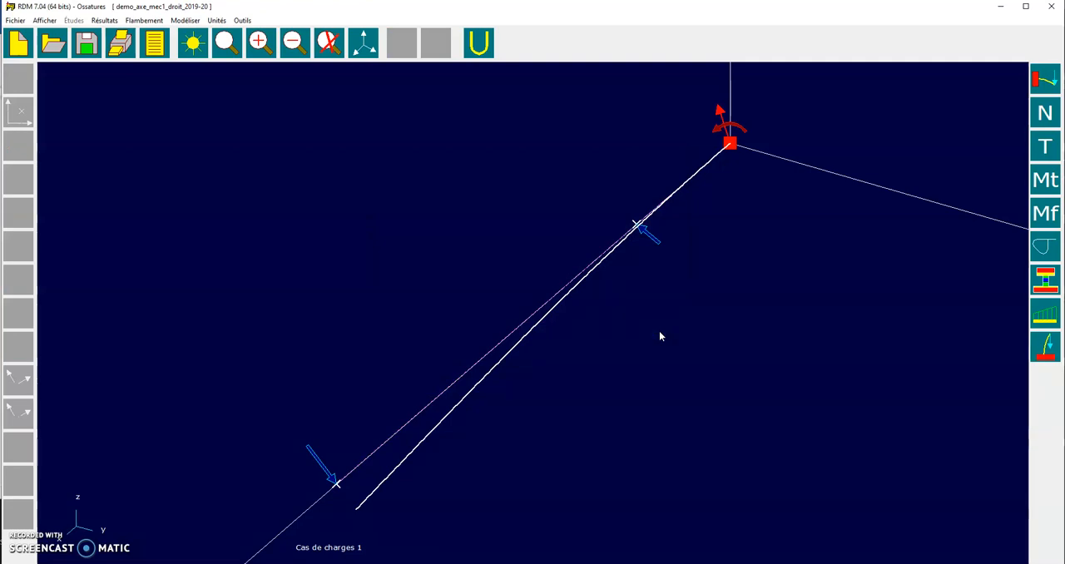
Inspect the support reactions and displacements at the fixed node, and the nodal displacements at the axle's free end
click(730, 146)
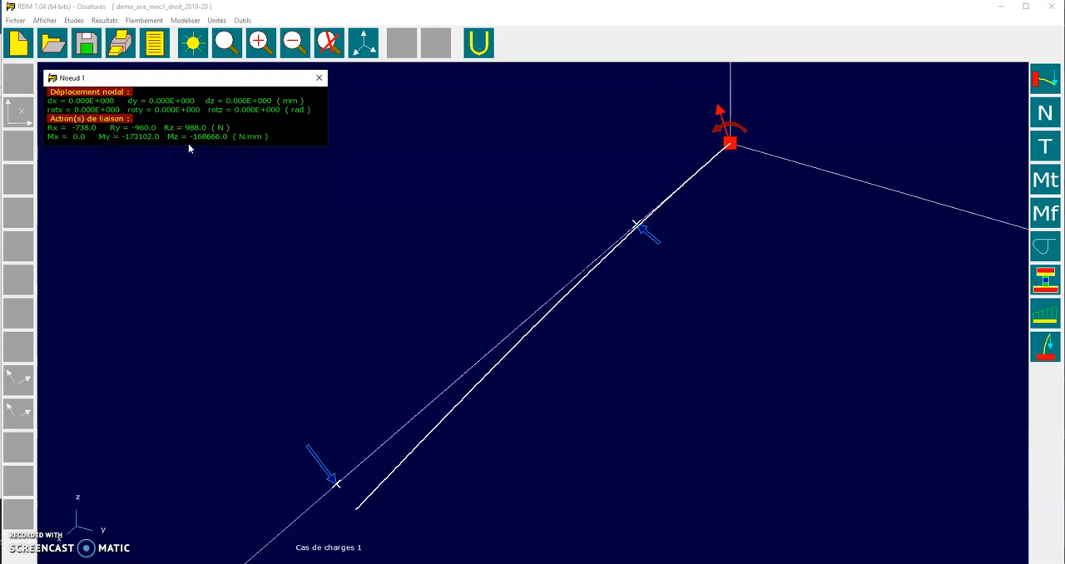
click(317, 80)
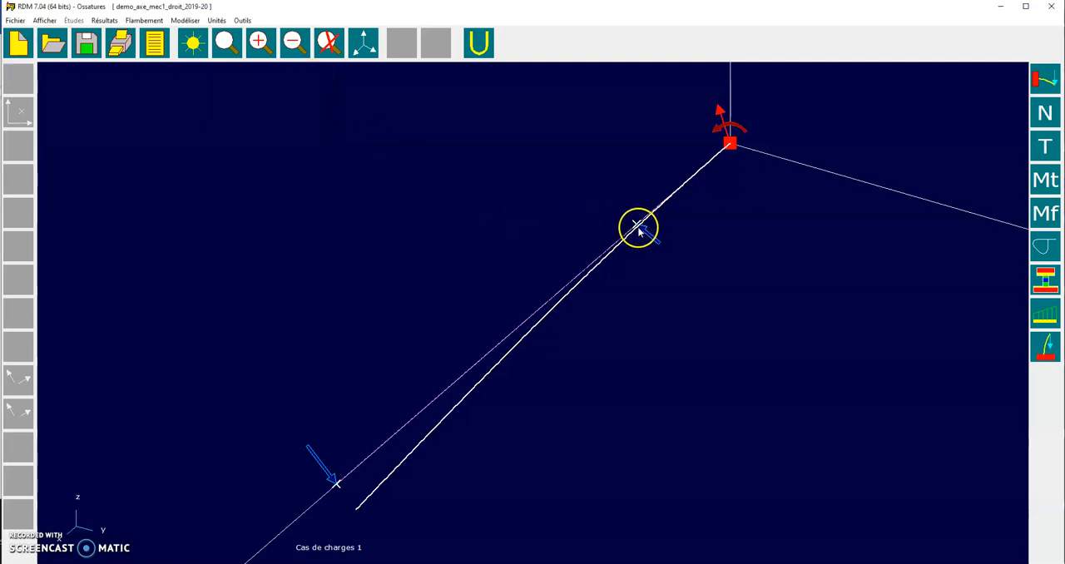
click(335, 481)
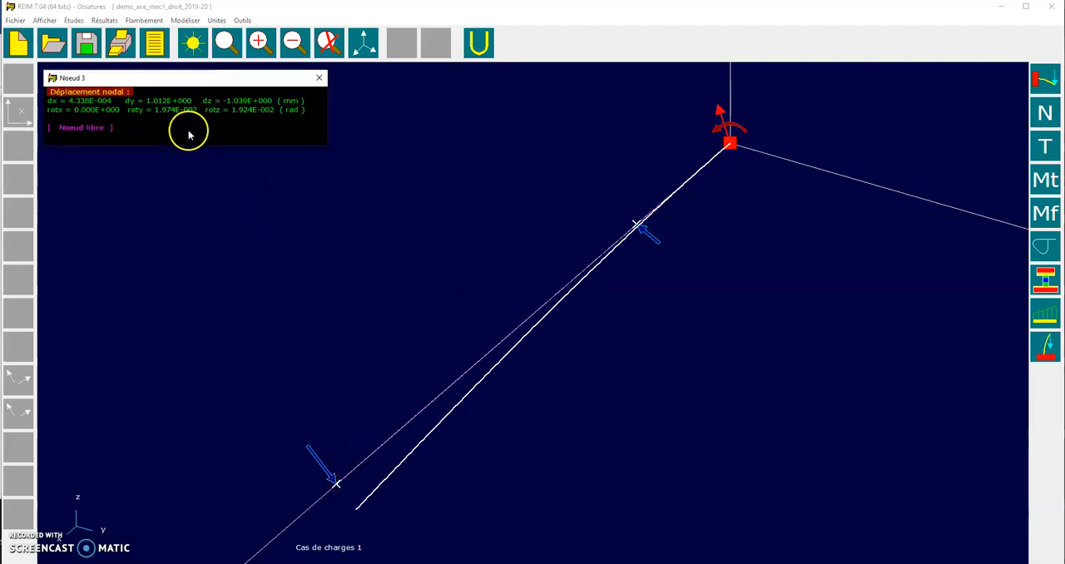
click(320, 77)
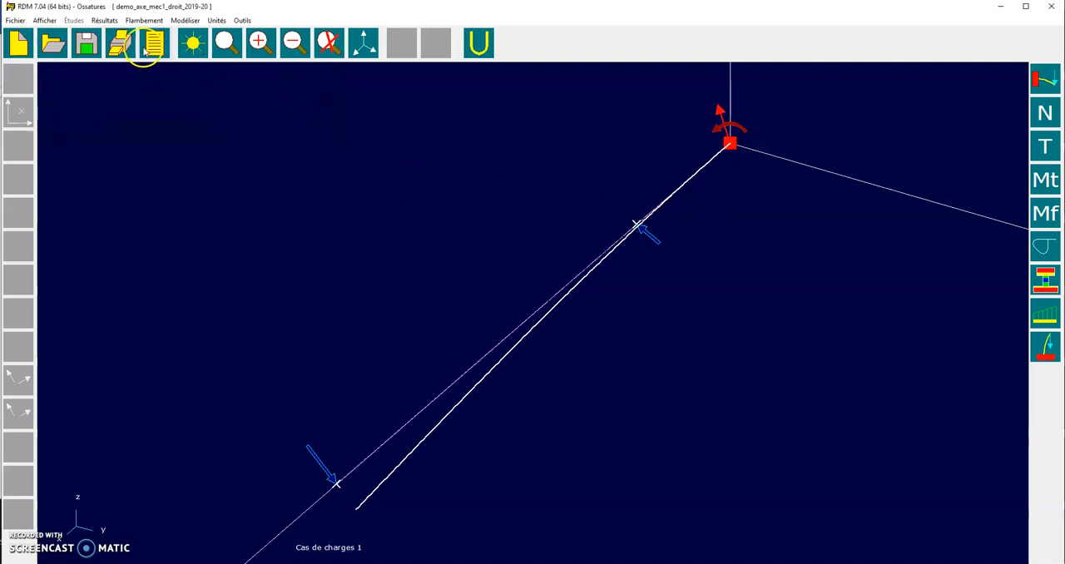
Display the axle's normal force diagram, followed by its shear force diagram
click(105, 20)
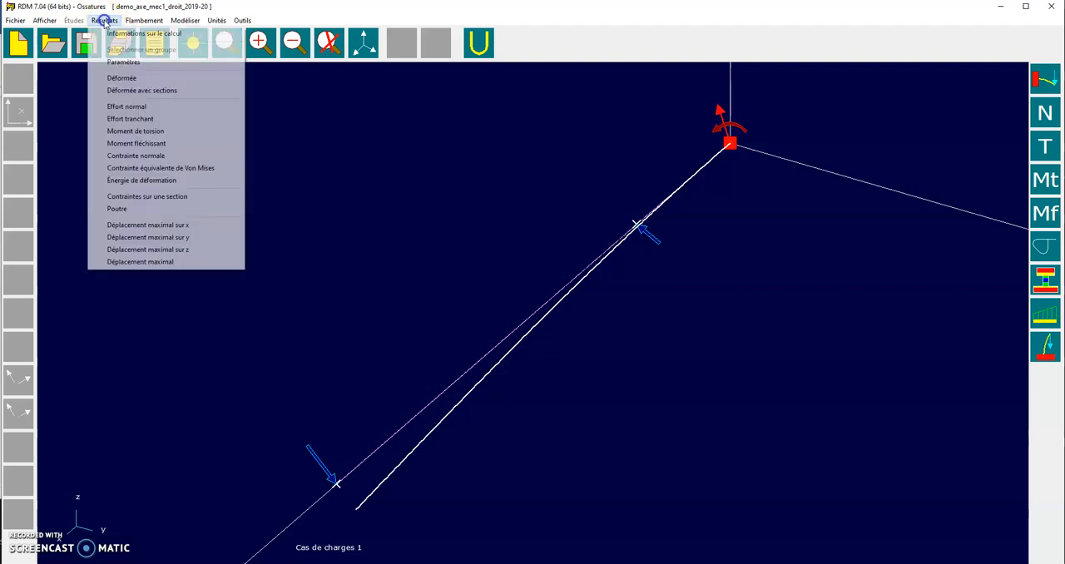
click(137, 107)
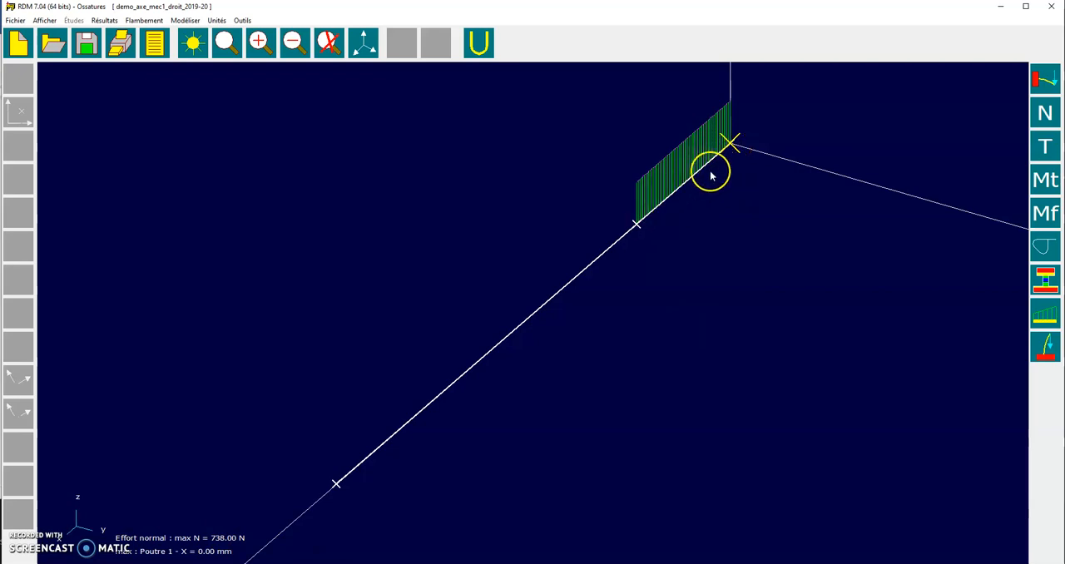
click(104, 20)
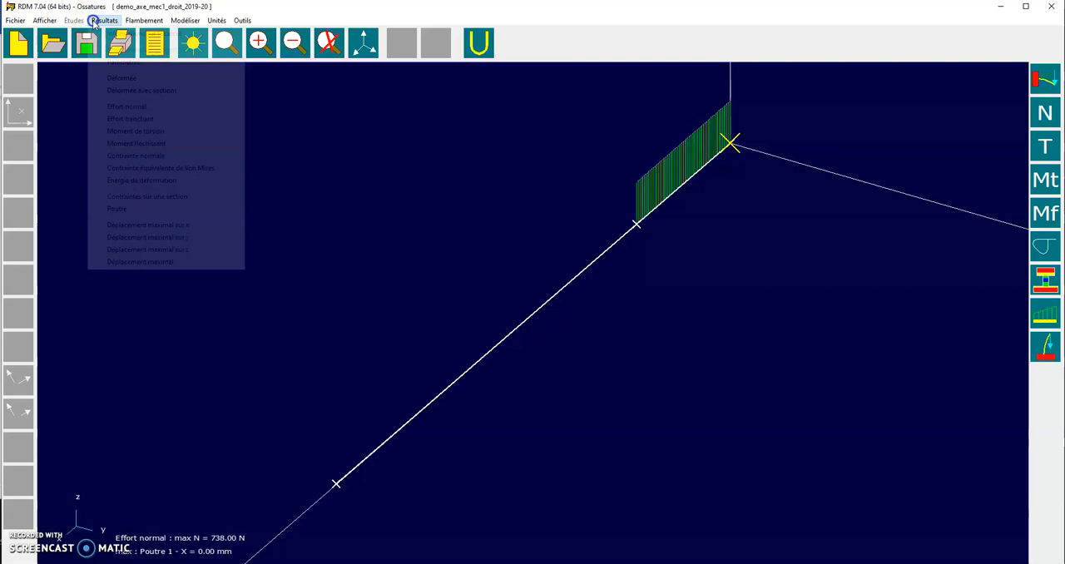
click(130, 119)
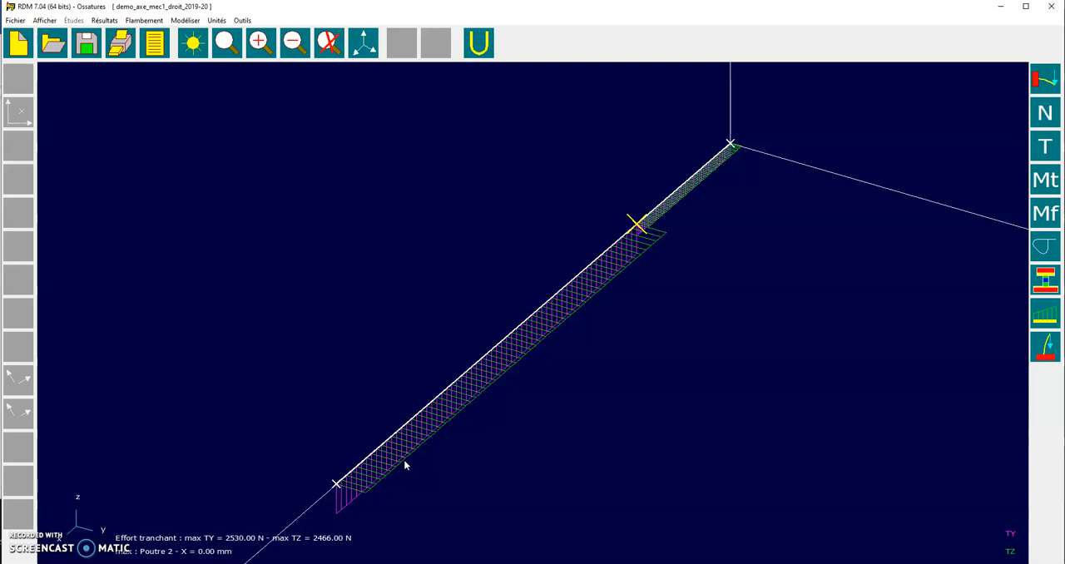
Display the axle's bending moment diagram, followed by the Von Mises equivalent stress, and examine the stress distribution along the beam
click(106, 22)
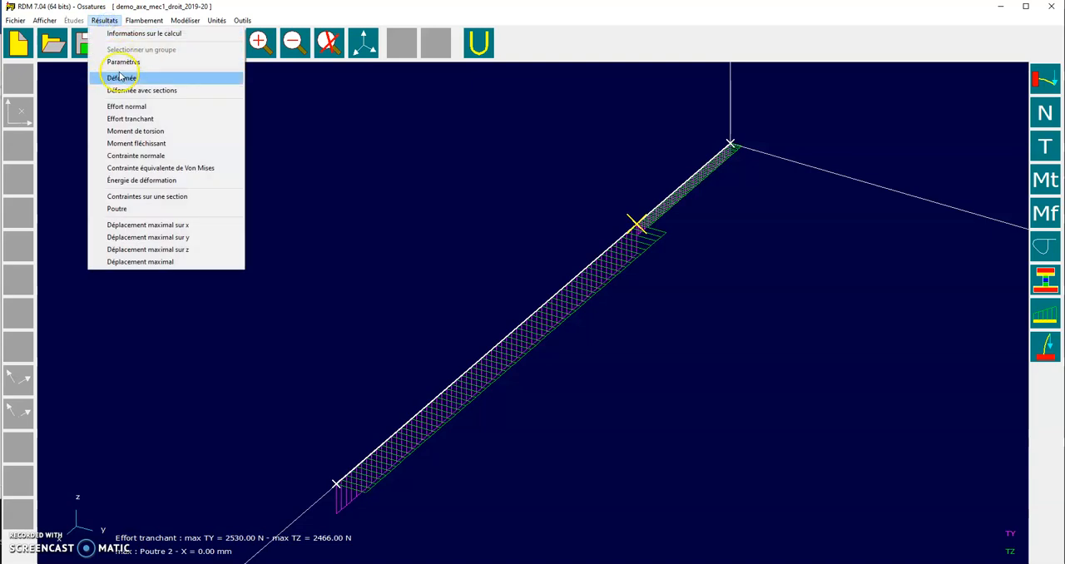
click(140, 146)
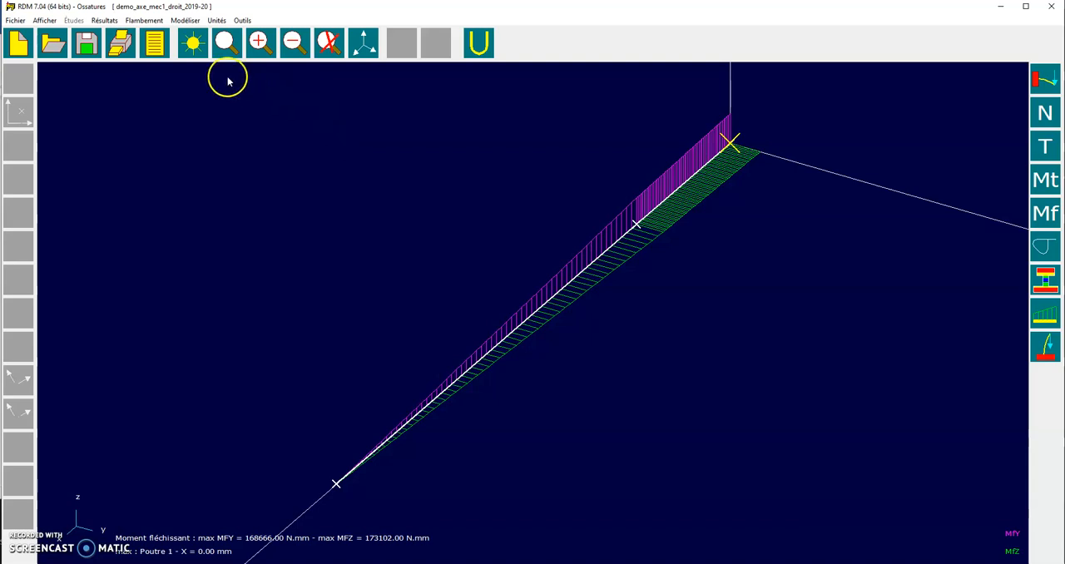
click(115, 22)
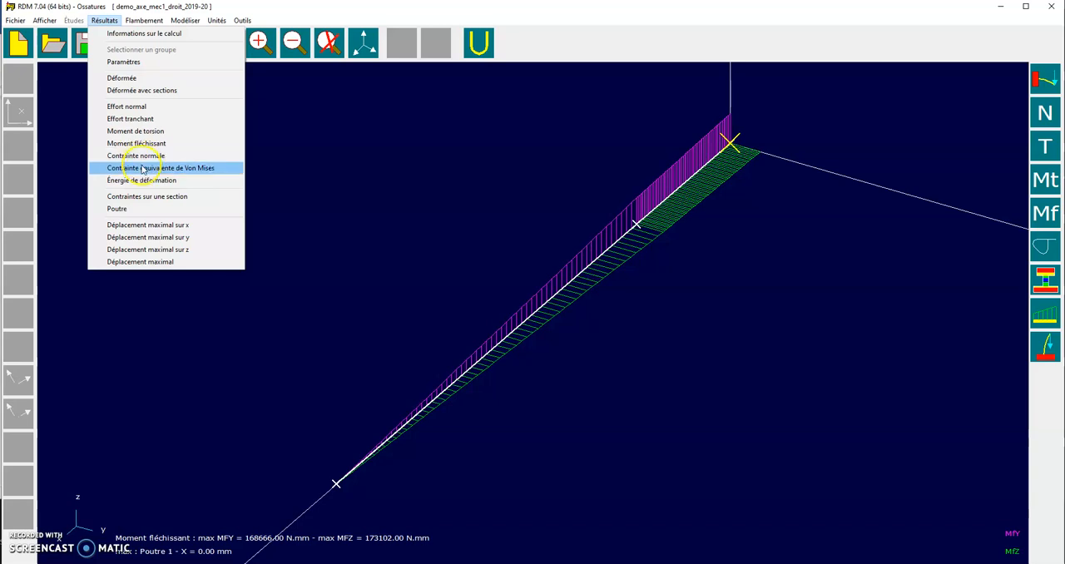
click(142, 168)
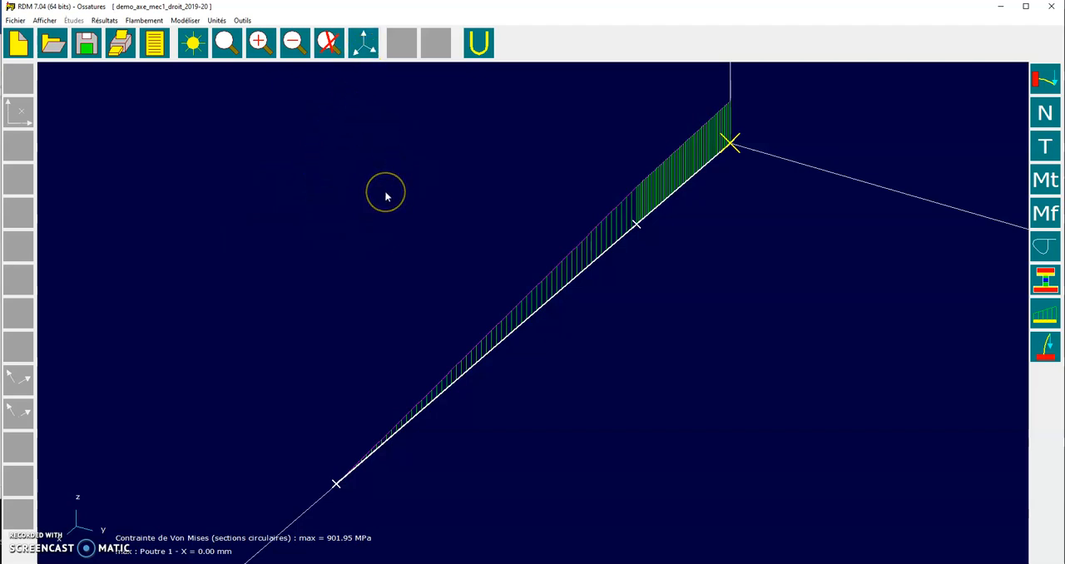
scroll(427, 235, up, 2)
scroll(427, 235, down, 4)
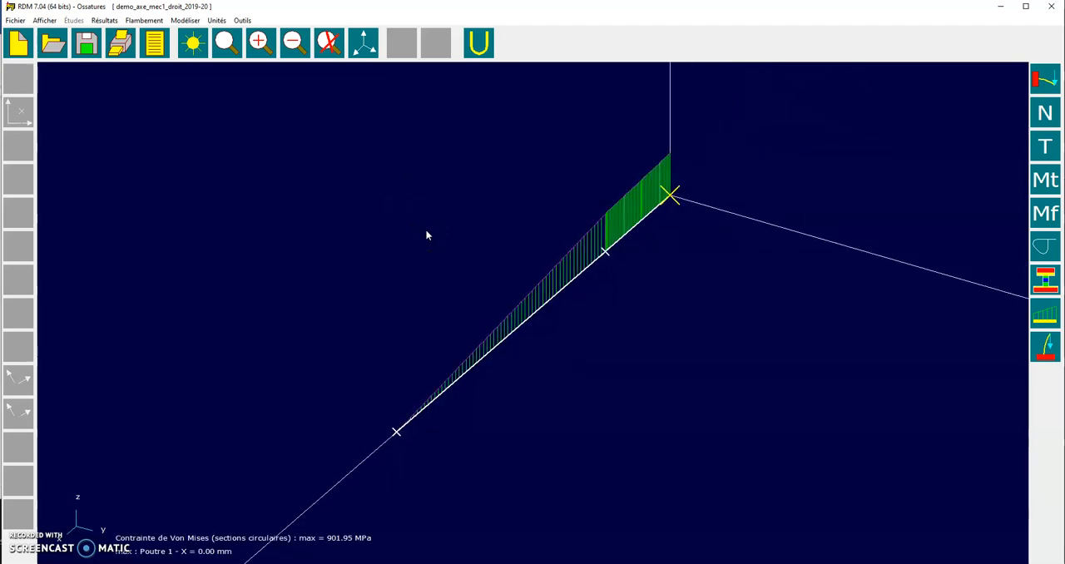
right_click(474, 230)
drag(399, 249, 446, 265)
drag(474, 427, 520, 413)
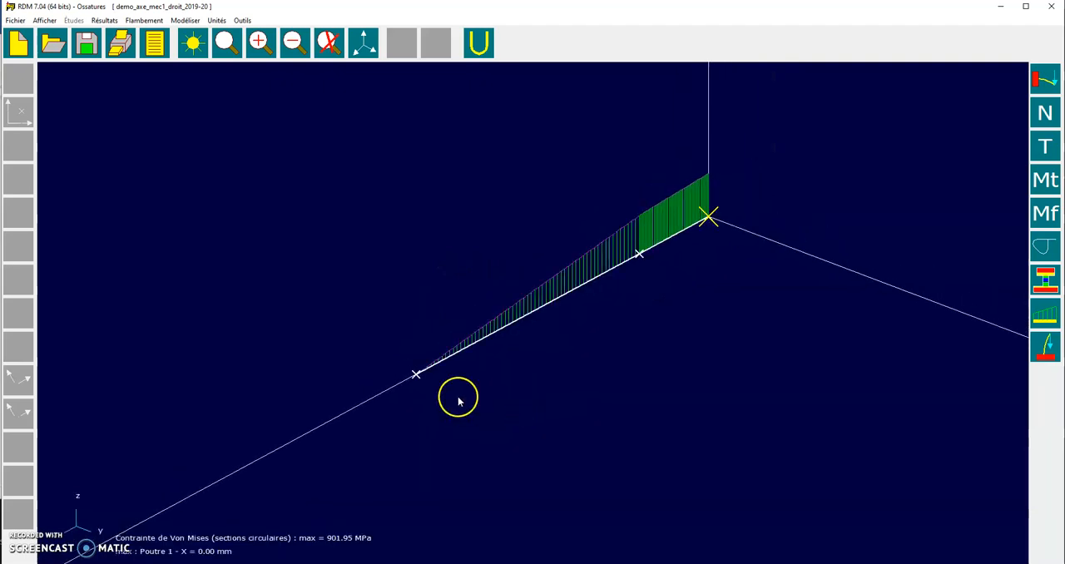
drag(456, 286, 373, 307)
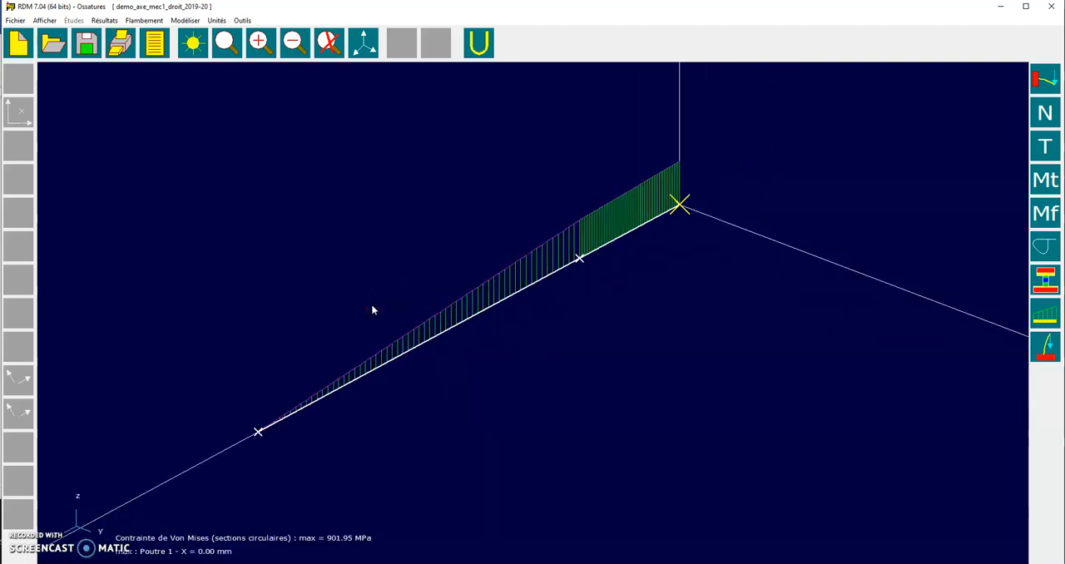